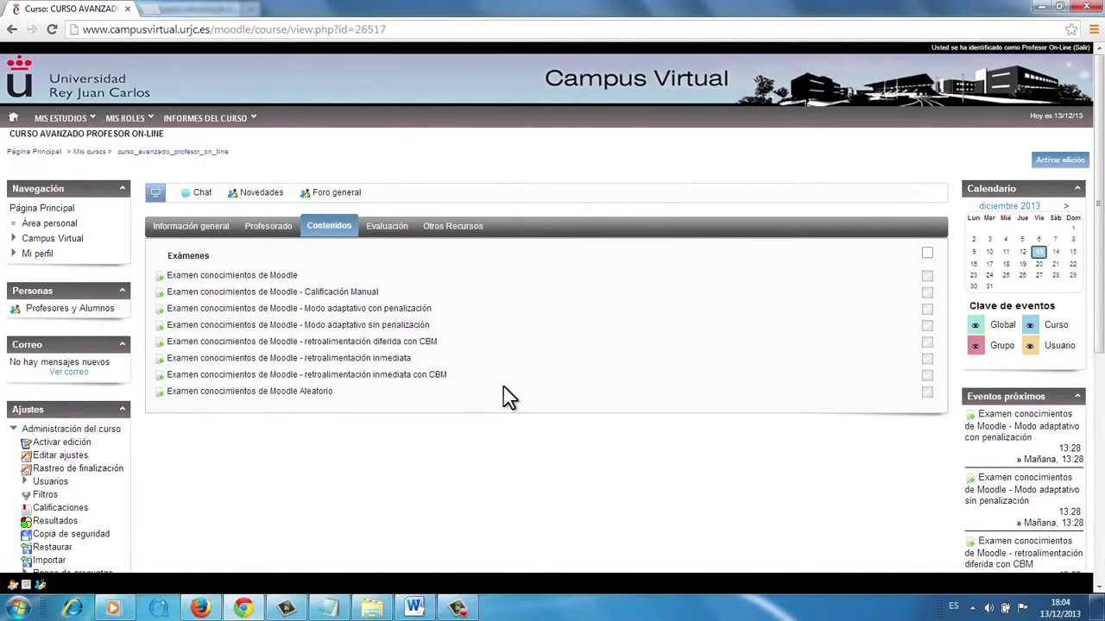
Step: Turn on course editing and add a Consulta activity to the Contenidos section
{"action": "left_click", "coordinate": [75, 443]}
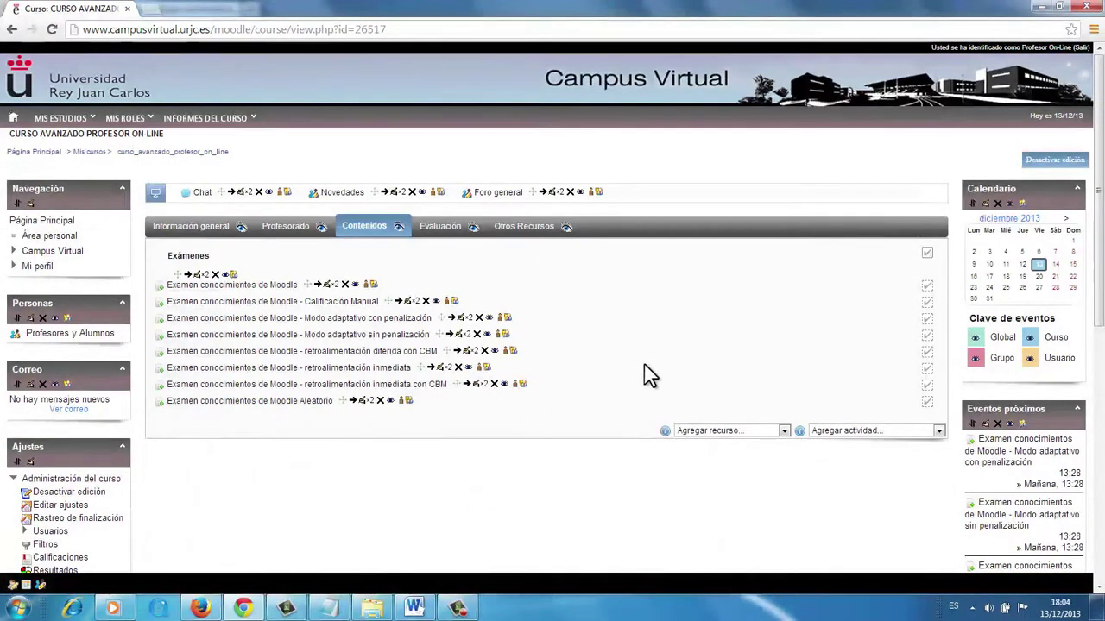
{"action": "left_click", "coordinate": [935, 431]}
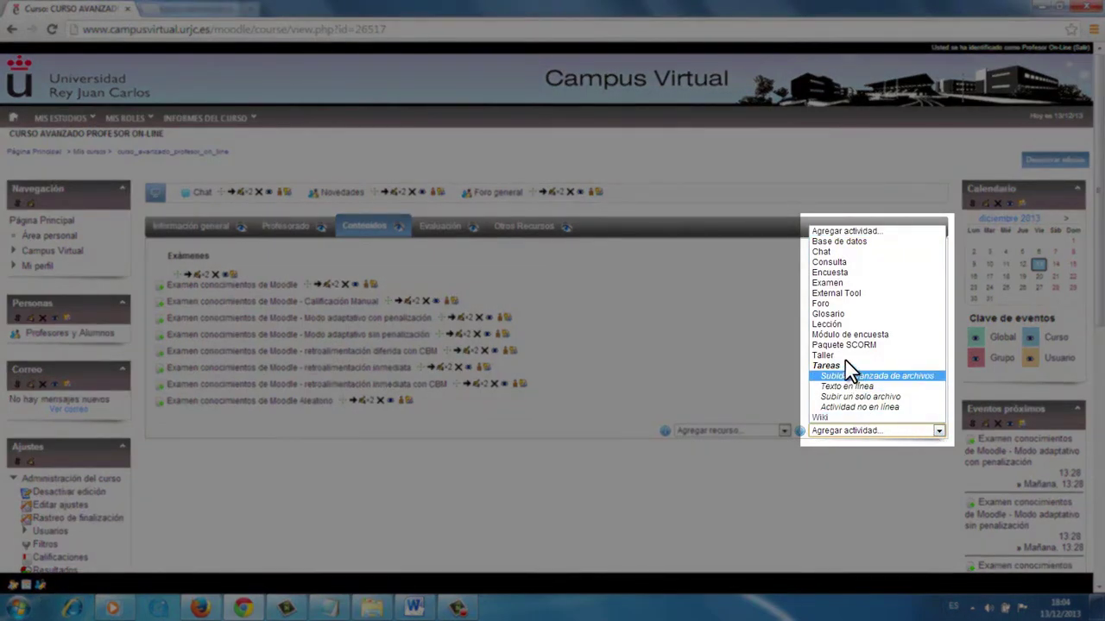
{"action": "left_click", "coordinate": [842, 263]}
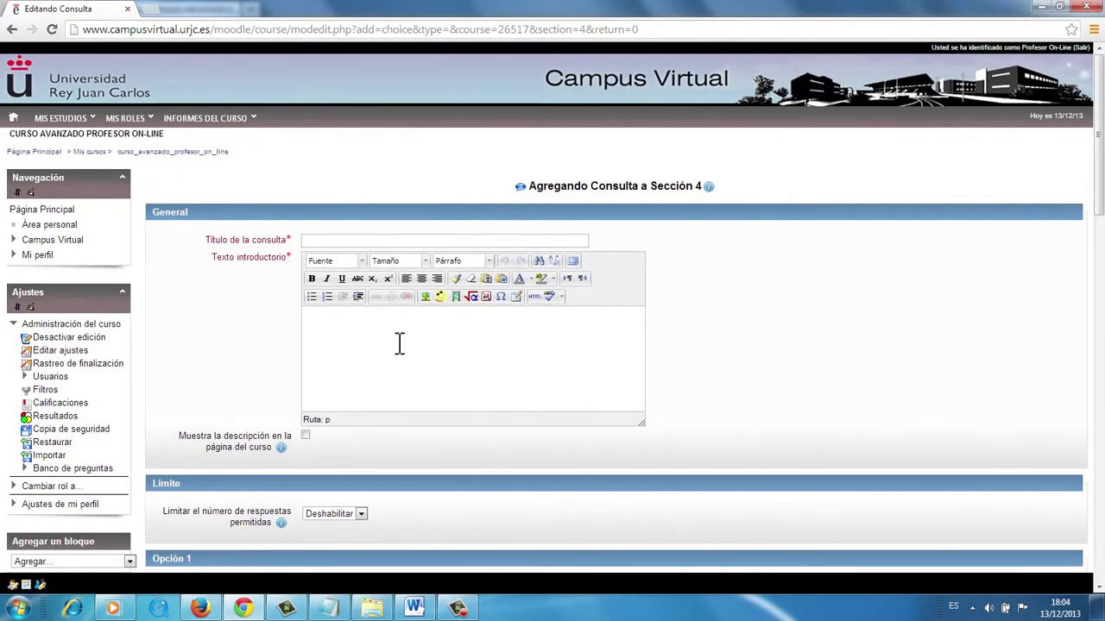
Step: Title the consultation "¿Cuándo os viene bien realizar una tutoría?"
{"action": "left_click", "coordinate": [355, 240]}
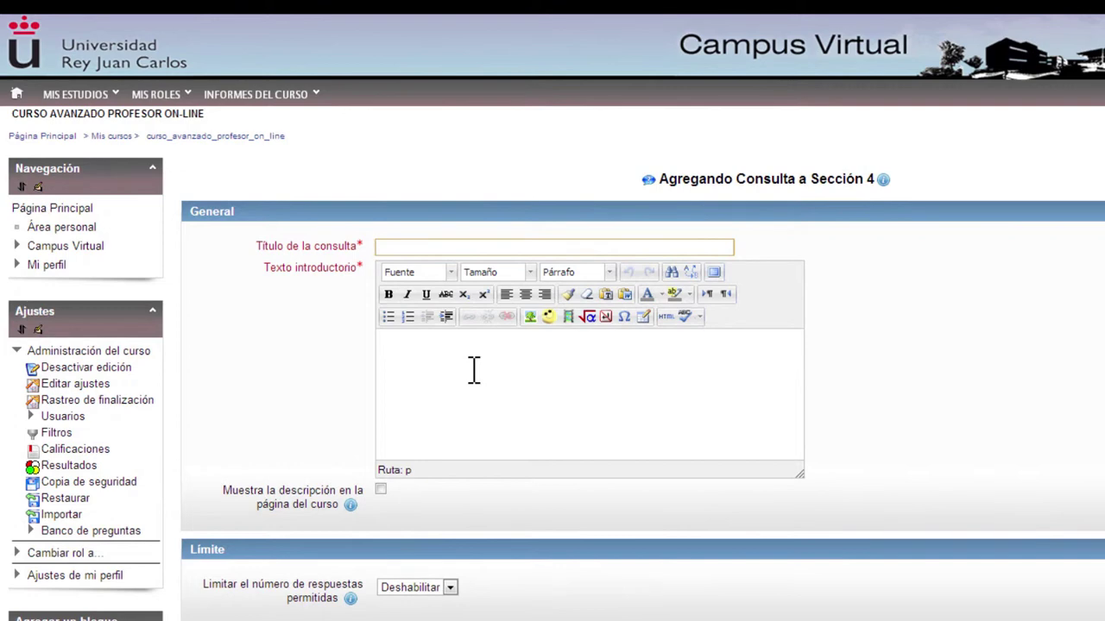
{"action": "type", "text": "¿Cu"}
{"action": "type", "text": "ándo os "}
{"action": "type", "text": "viene bien realiz"}
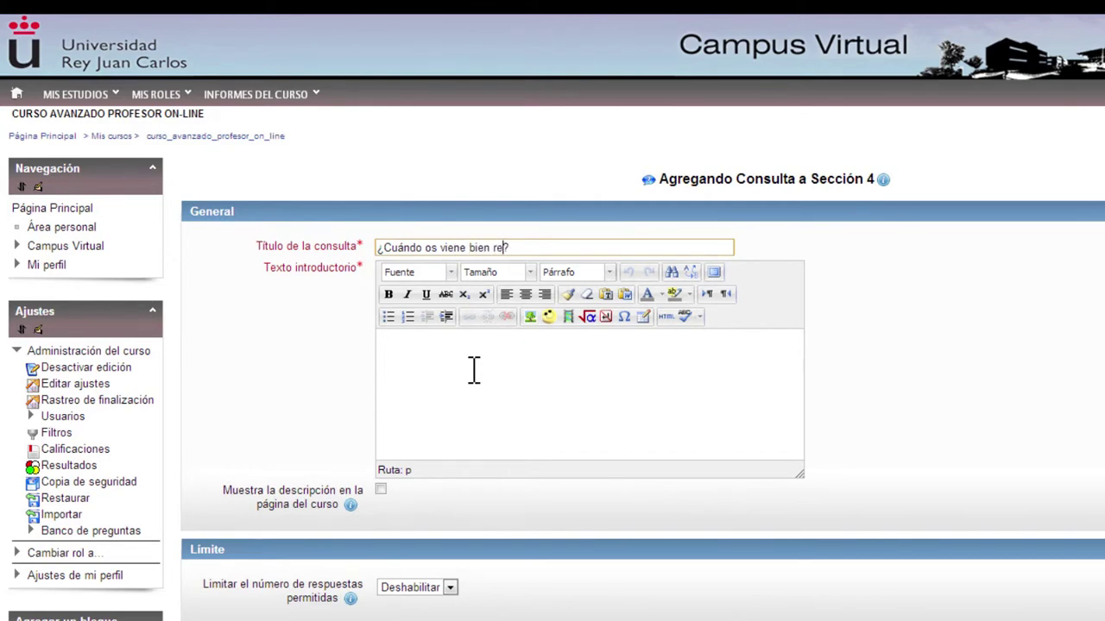
{"action": "type", "text": "ar una tutoría"}
Step: Enter the introductory text "Esta es una consulta para facilitaros que elijáis el día que os viene bien para poder realizar una tutoría por videoconferencia."
{"action": "left_click", "coordinate": [474, 369]}
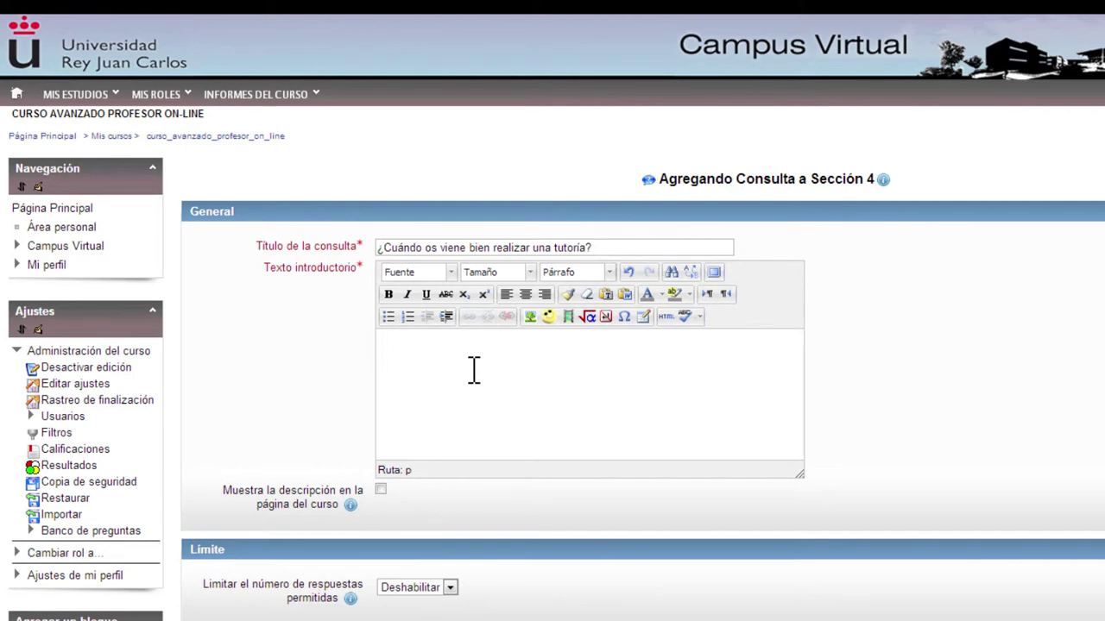
{"action": "type", "text": "Esta es una consulta para"}
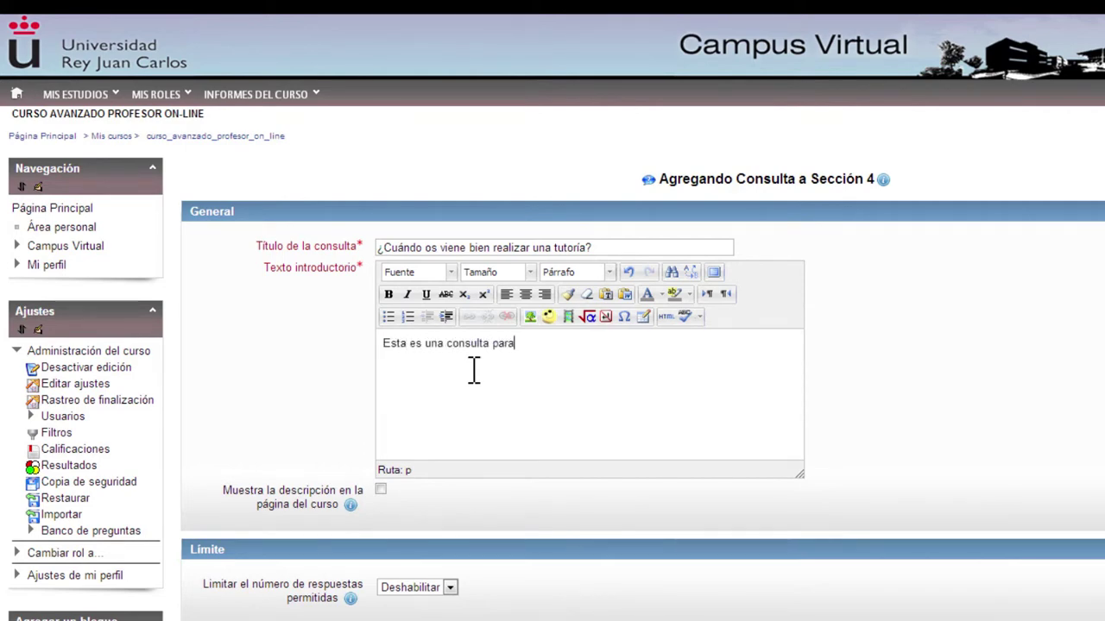
{"action": "type", "text": " facilitaros que eli"}
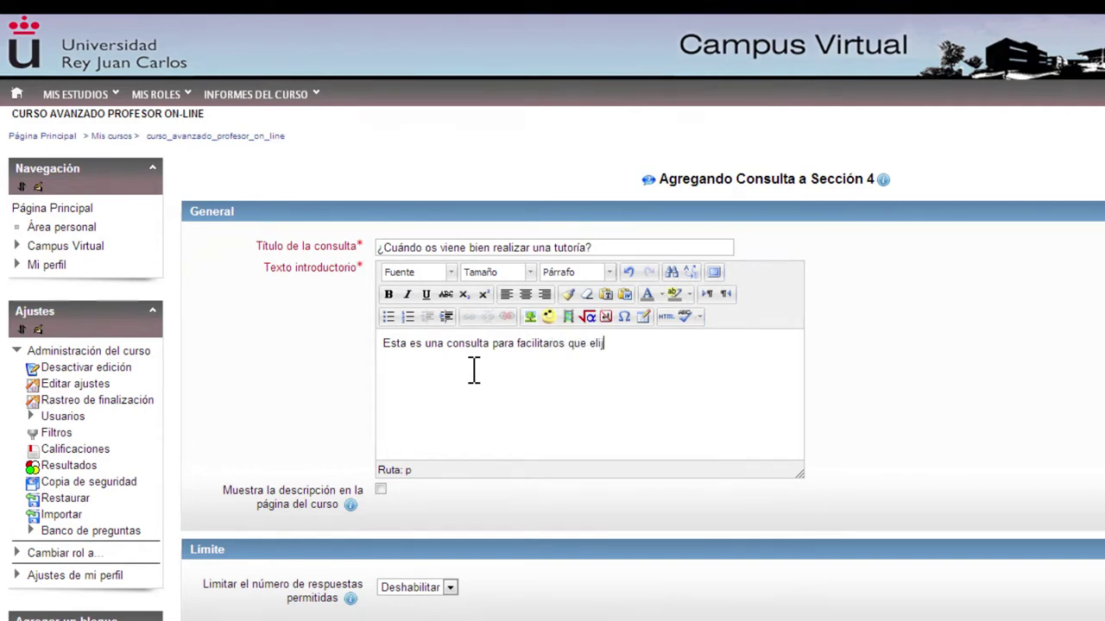
{"action": "type", "text": "jáis el día que os viene"}
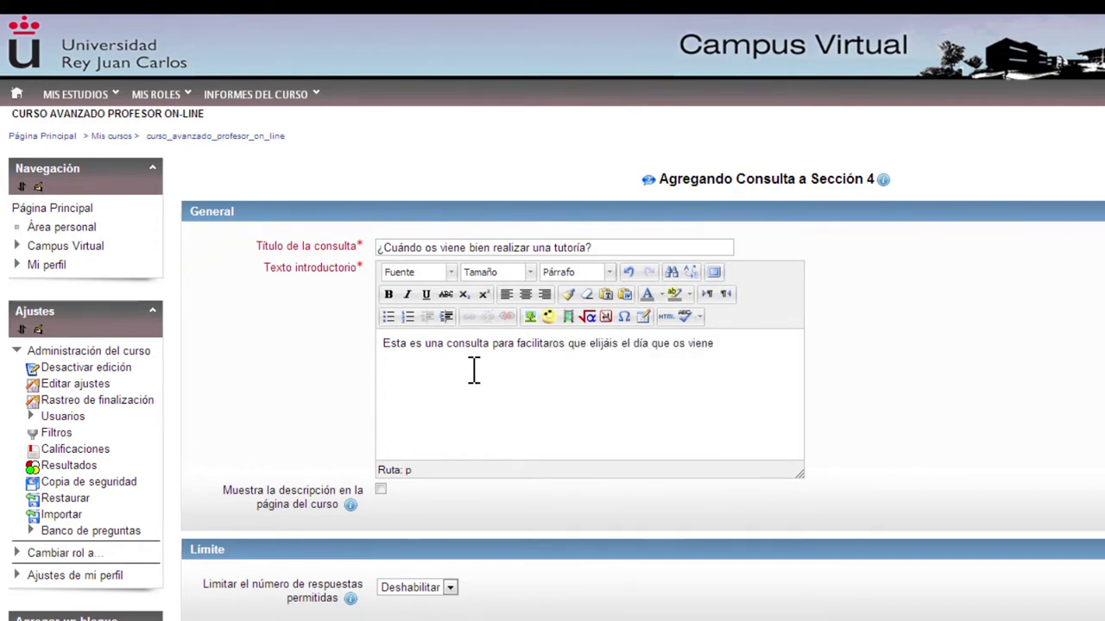
{"action": "type", "text": " bien para poder realizar "}
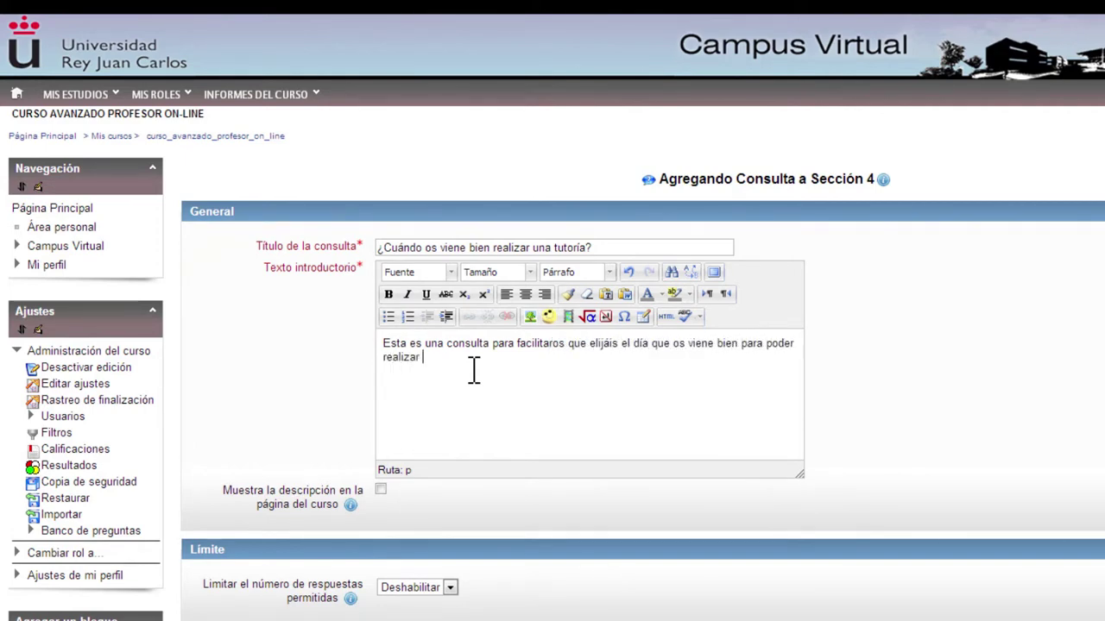
{"action": "type", "text": "una tutoría por videoconferencia."}
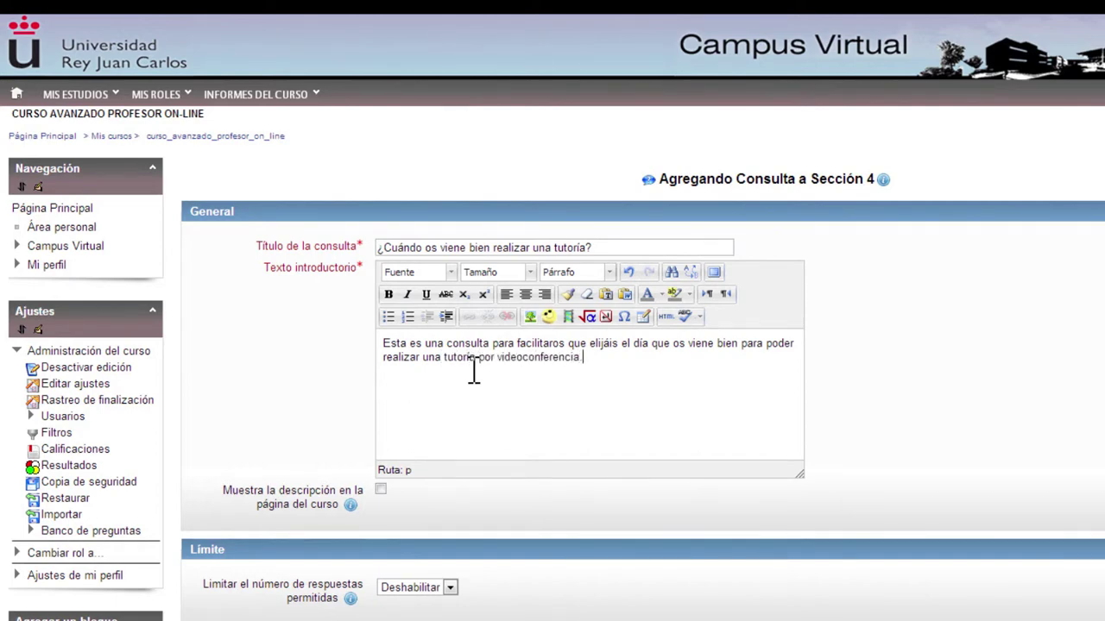
Step: Choose Deshabilitar for limiting the number of responses allowed in the consultation
{"action": "left_click", "coordinate": [551, 503]}
{"action": "scroll", "coordinate": [550, 501], "scroll_direction": "down", "scroll_amount": 3}
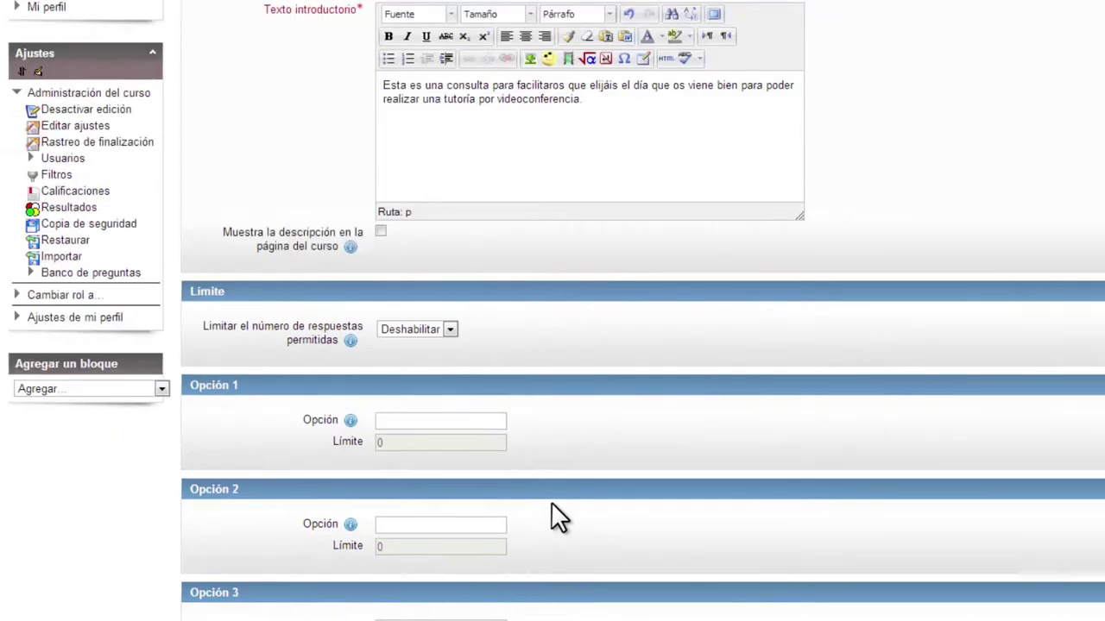
{"action": "left_click", "coordinate": [449, 330]}
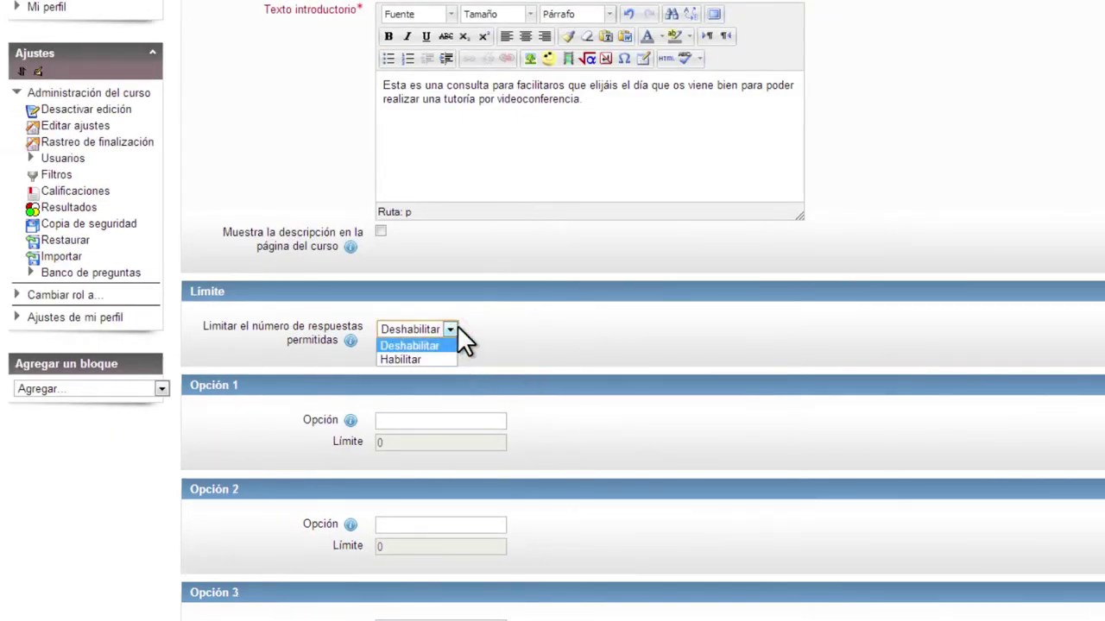
{"action": "left_click", "coordinate": [427, 346]}
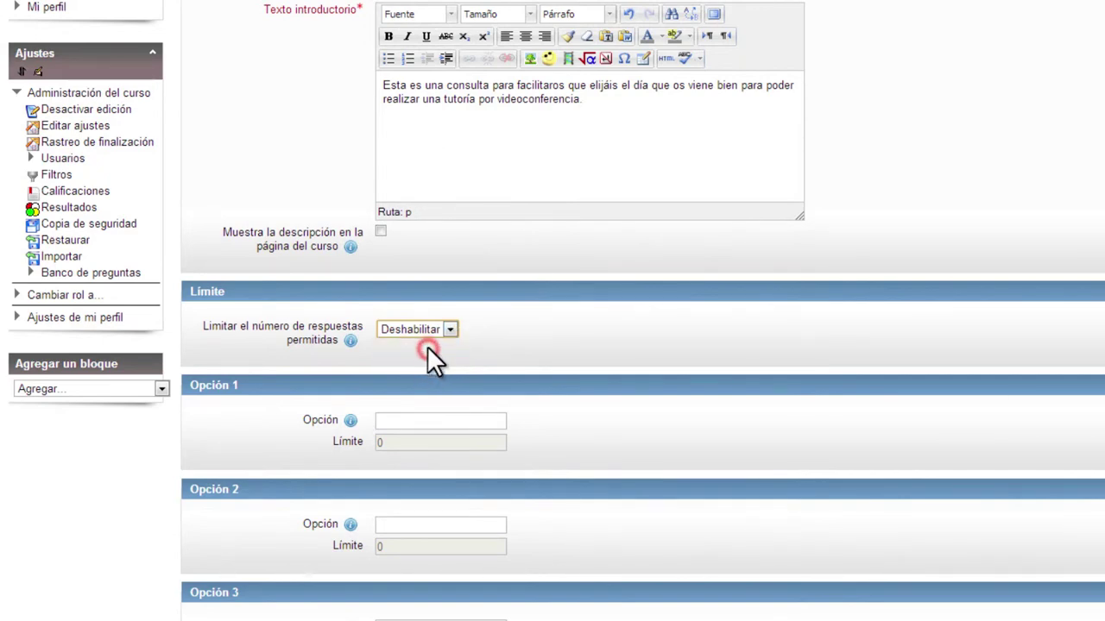
Step: Fill in options 1 to 4 with "15 diciembre", "16 diciembre", "17 diciembre" and "18 diciembre"
{"action": "left_click", "coordinate": [584, 340]}
{"action": "scroll", "coordinate": [583, 340], "scroll_direction": "down", "scroll_amount": 3}
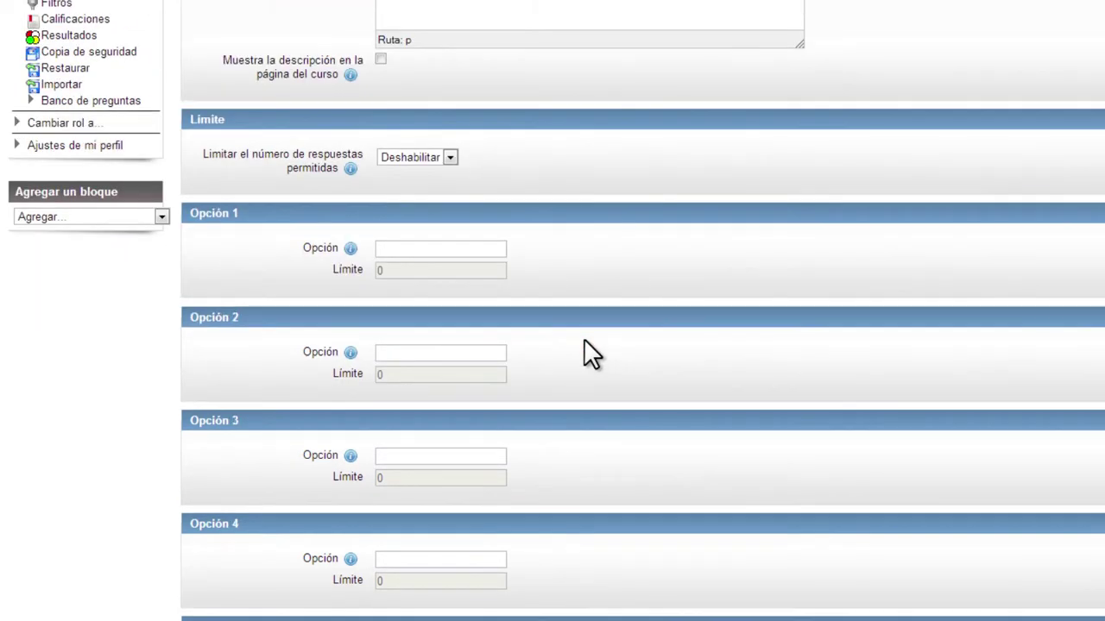
{"action": "left_click", "coordinate": [409, 250]}
{"action": "type", "text": "15 diciembre"}
{"action": "key", "text": "Tab"}
{"action": "type", "text": "16 de"}
{"action": "key", "text": "BackSpace"}
{"action": "key", "text": "BackSpace"}
{"action": "type", "text": "iciembre"}
{"action": "key", "text": "Tab"}
{"action": "type", "text": "17 diciembre"}
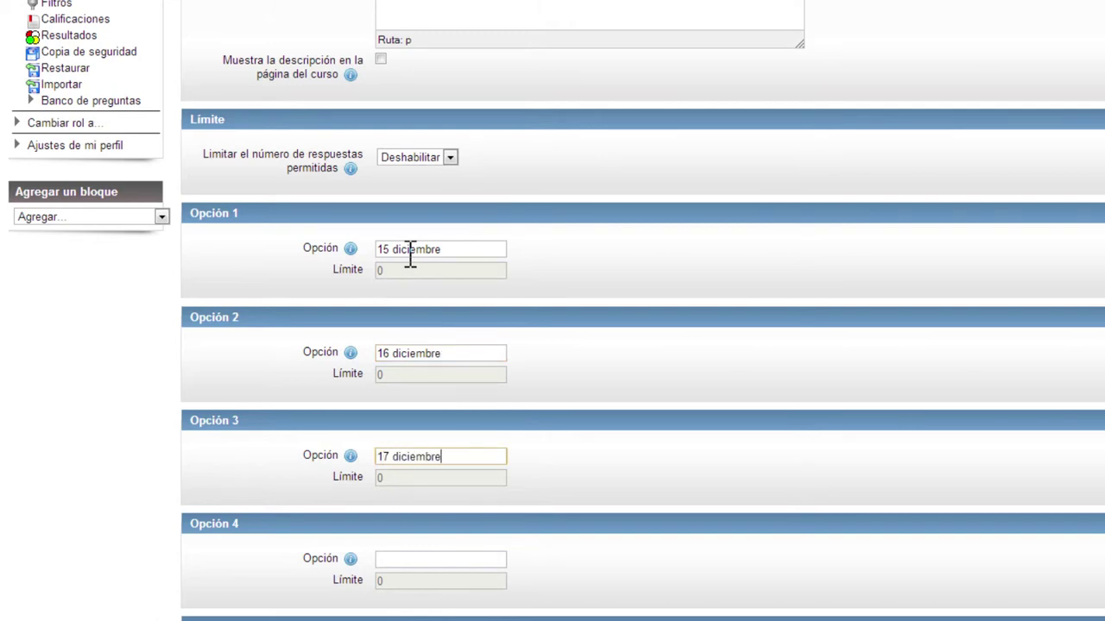
{"action": "key", "text": "Tab"}
{"action": "type", "text": "18 diciembre"}
Step: Restrict responses to a set period and make its closing date 14 diciembre 2013
{"action": "left_click", "coordinate": [677, 350]}
{"action": "scroll", "coordinate": [676, 350], "scroll_direction": "down", "scroll_amount": 6}
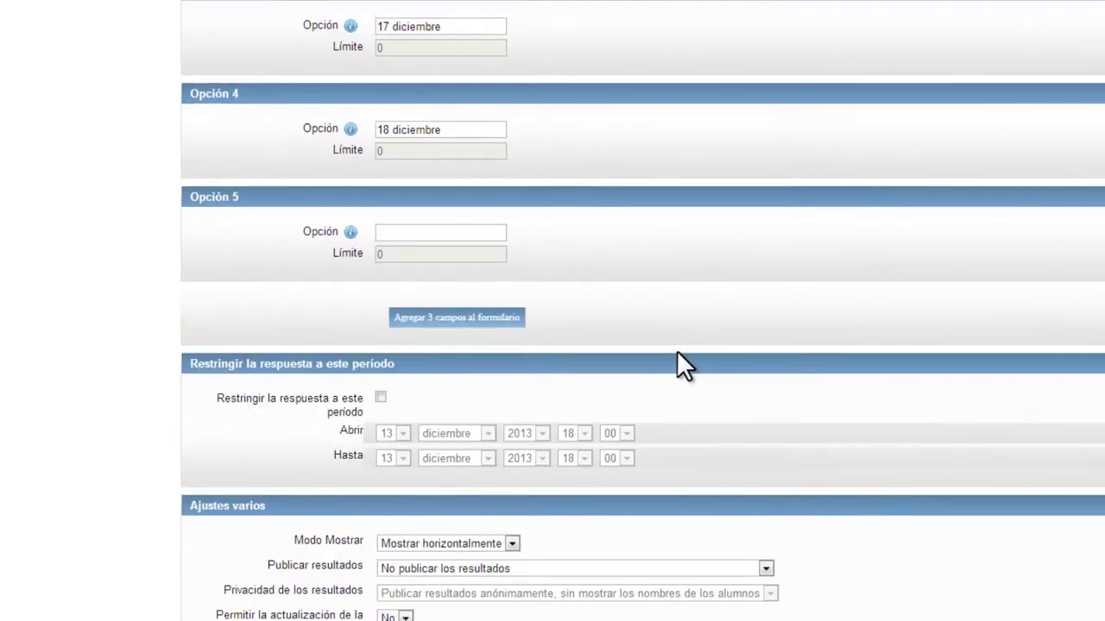
{"action": "scroll", "coordinate": [677, 350], "scroll_direction": "down", "scroll_amount": 1}
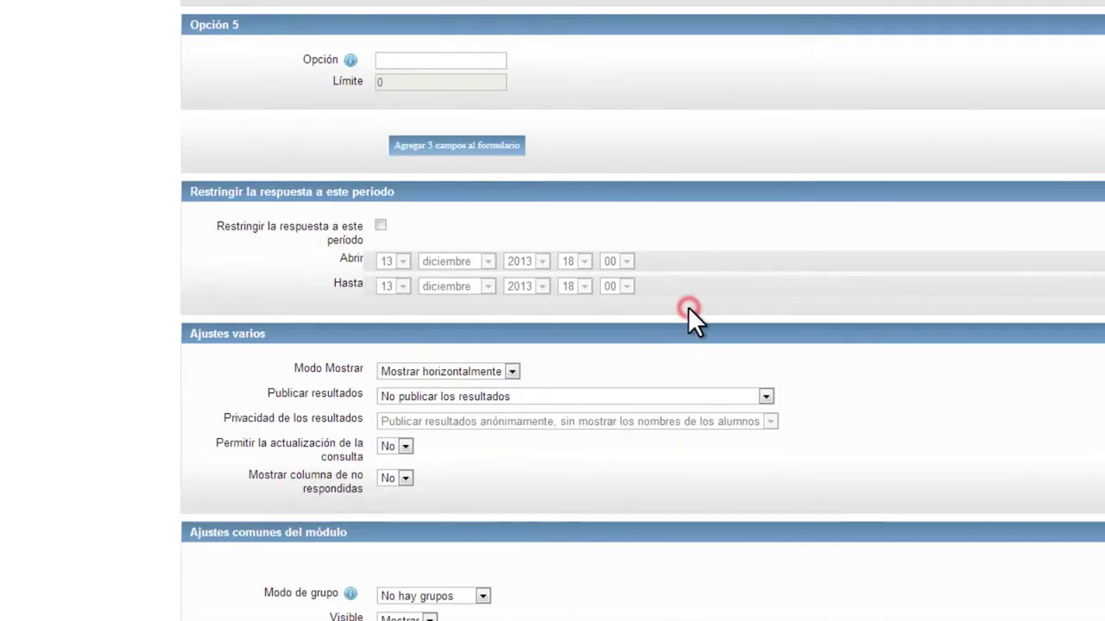
{"action": "scroll", "coordinate": [689, 309], "scroll_direction": "down", "scroll_amount": 1}
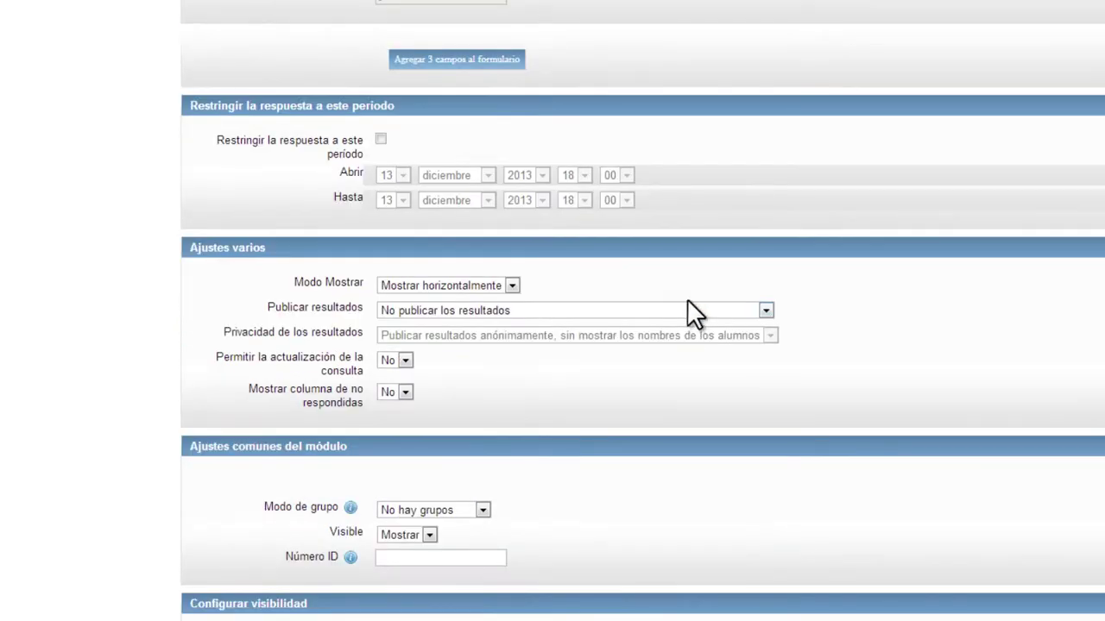
{"action": "left_click_drag", "start_coordinate": [181, 107], "coordinate": [422, 102]}
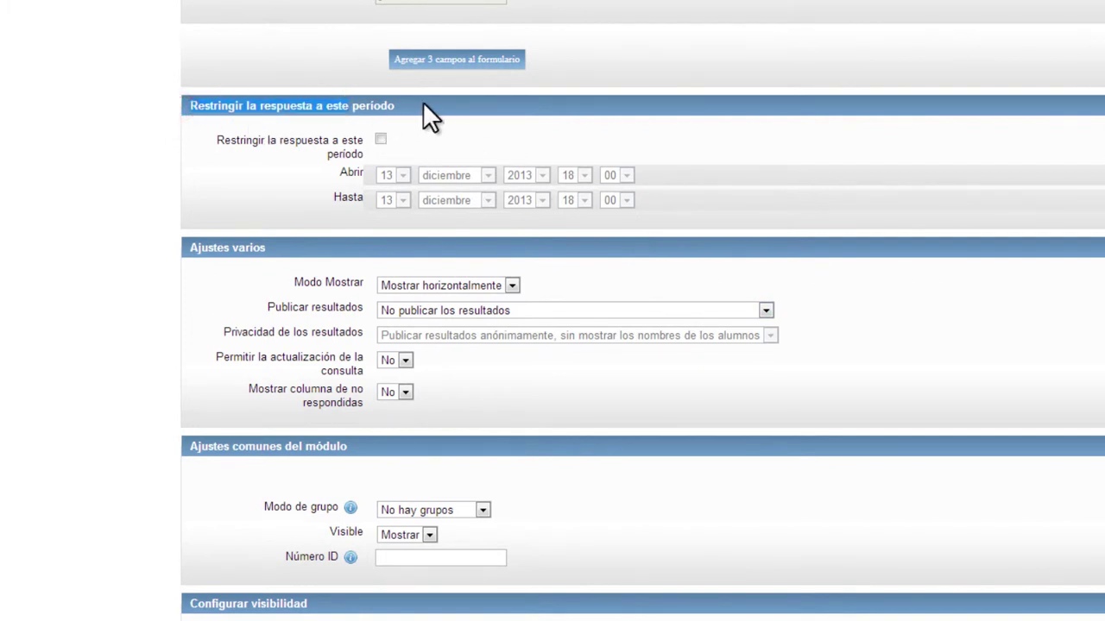
{"action": "left_click", "coordinate": [436, 101]}
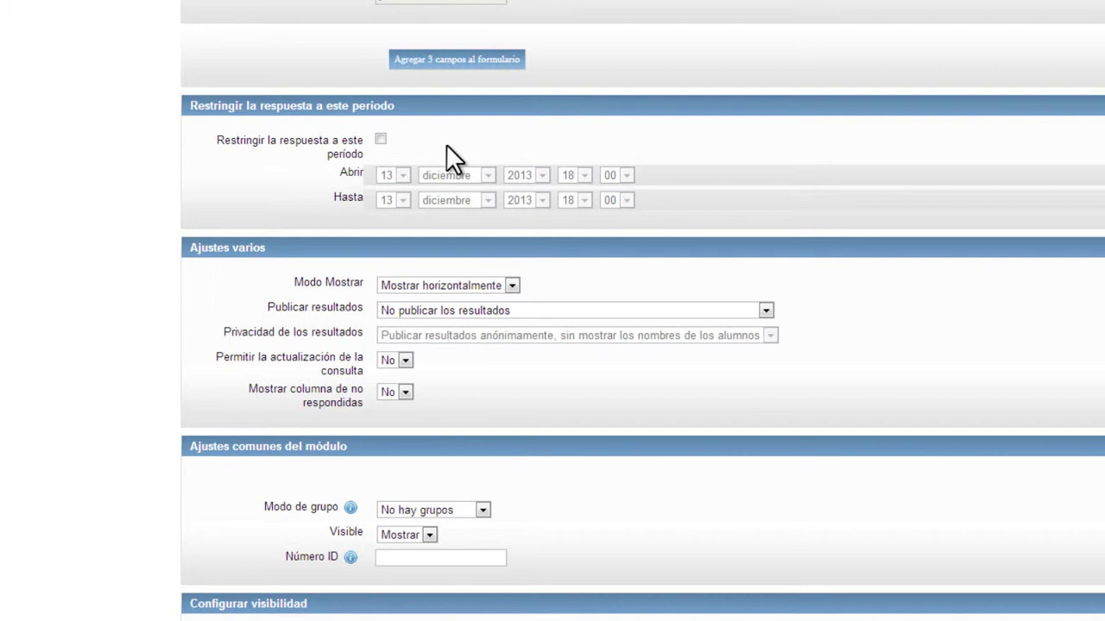
{"action": "left_click", "coordinate": [381, 139]}
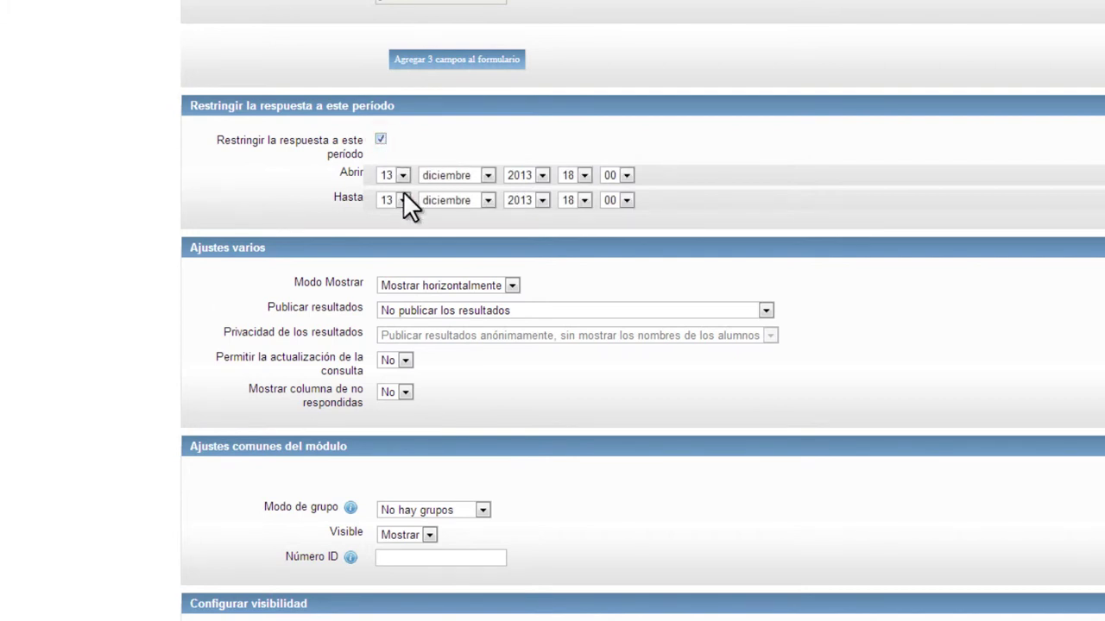
{"action": "left_click", "coordinate": [403, 198]}
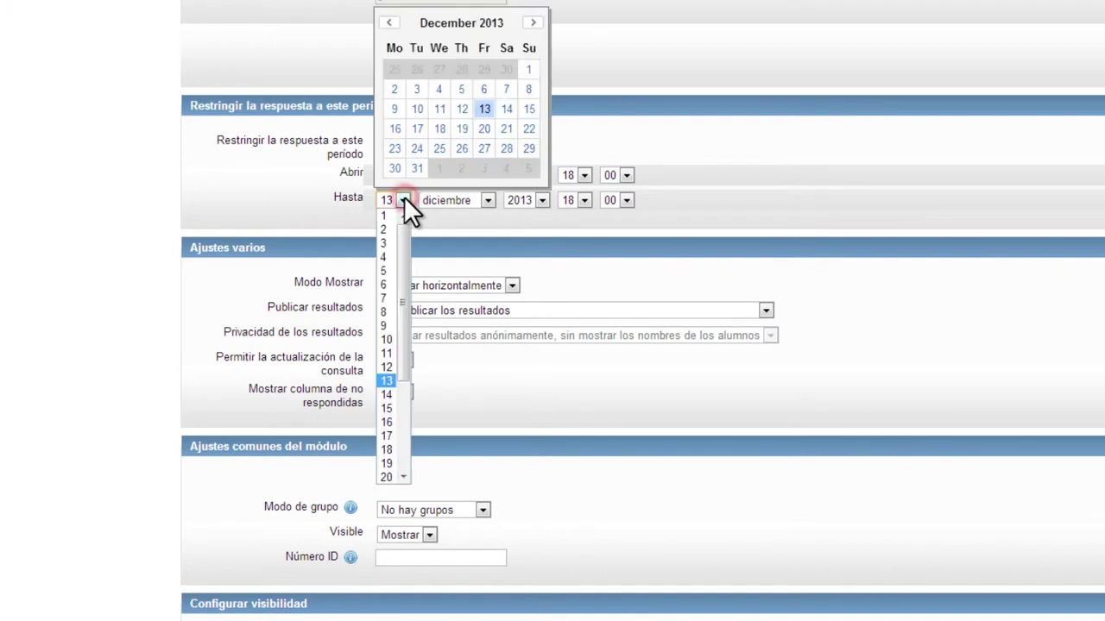
{"action": "left_click", "coordinate": [504, 110]}
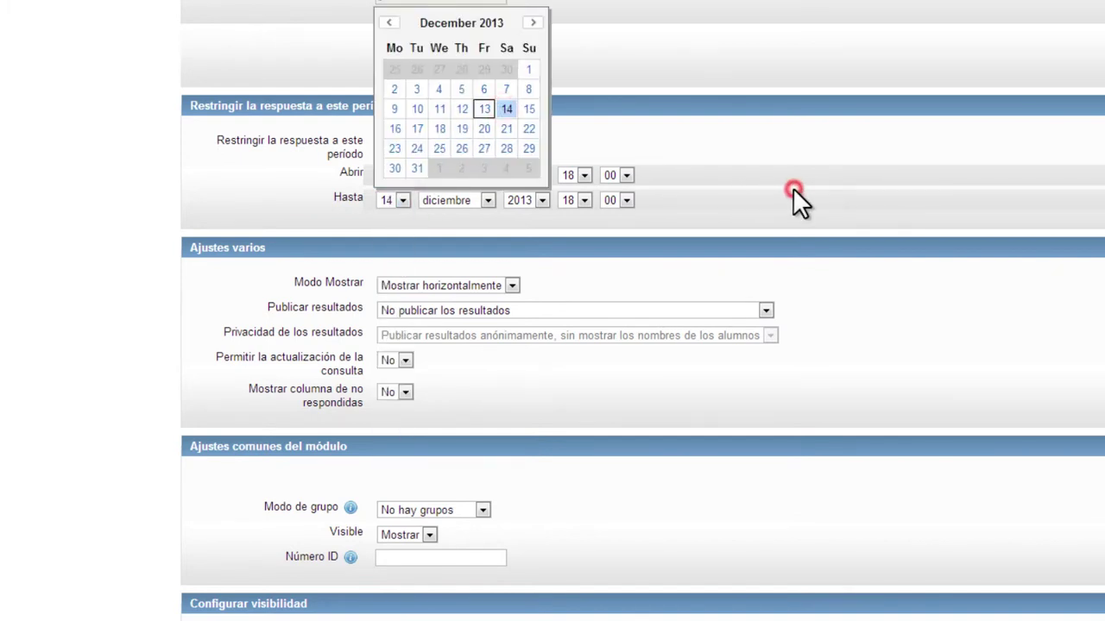
{"action": "left_click", "coordinate": [622, 232]}
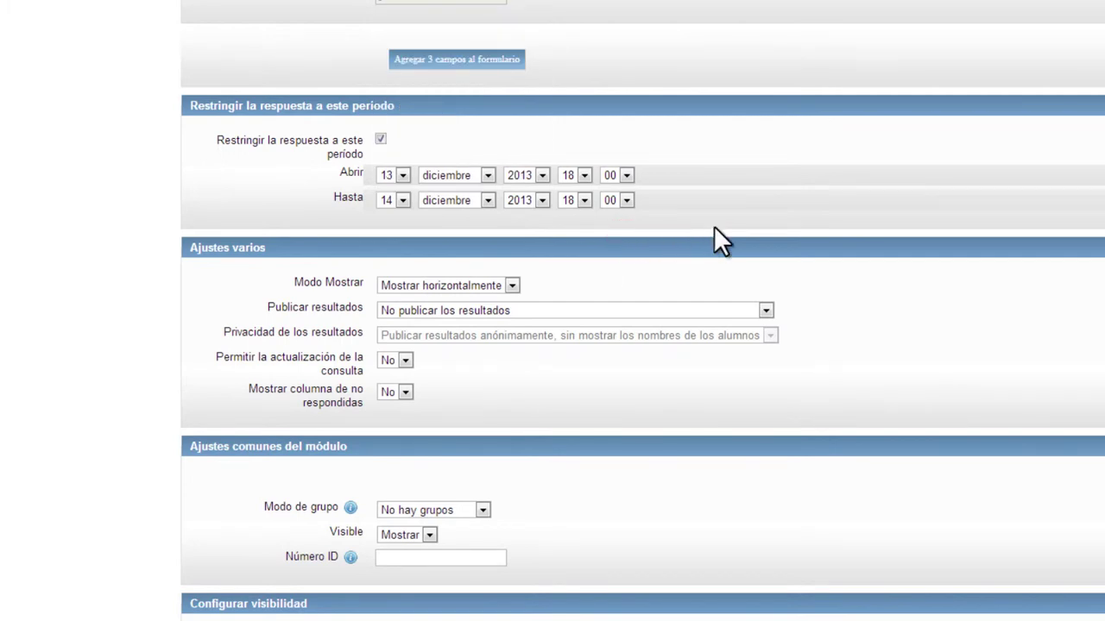
Step: Set the consultation's display mode to Mostrar verticalmente
{"action": "scroll", "coordinate": [714, 227], "scroll_direction": "down", "scroll_amount": 1}
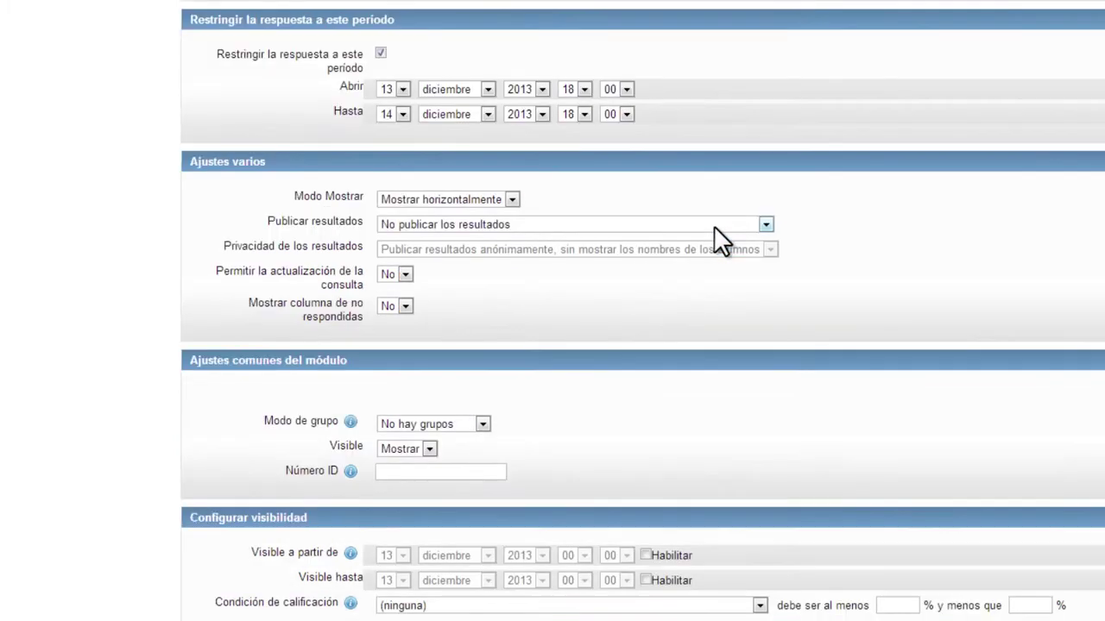
{"action": "left_click", "coordinate": [511, 199]}
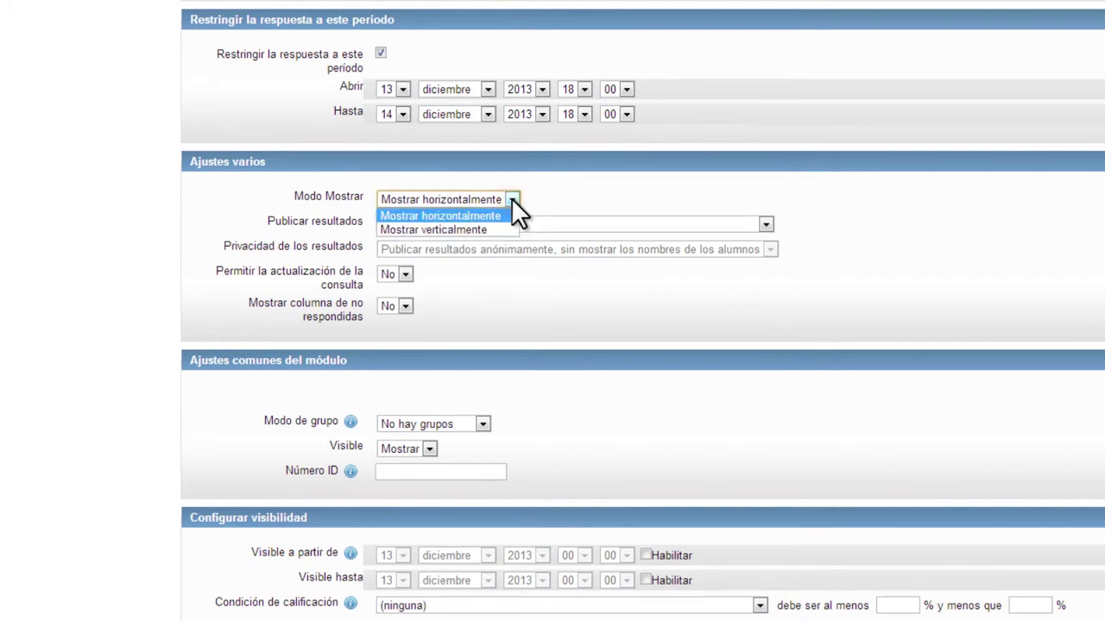
{"action": "left_click", "coordinate": [499, 229]}
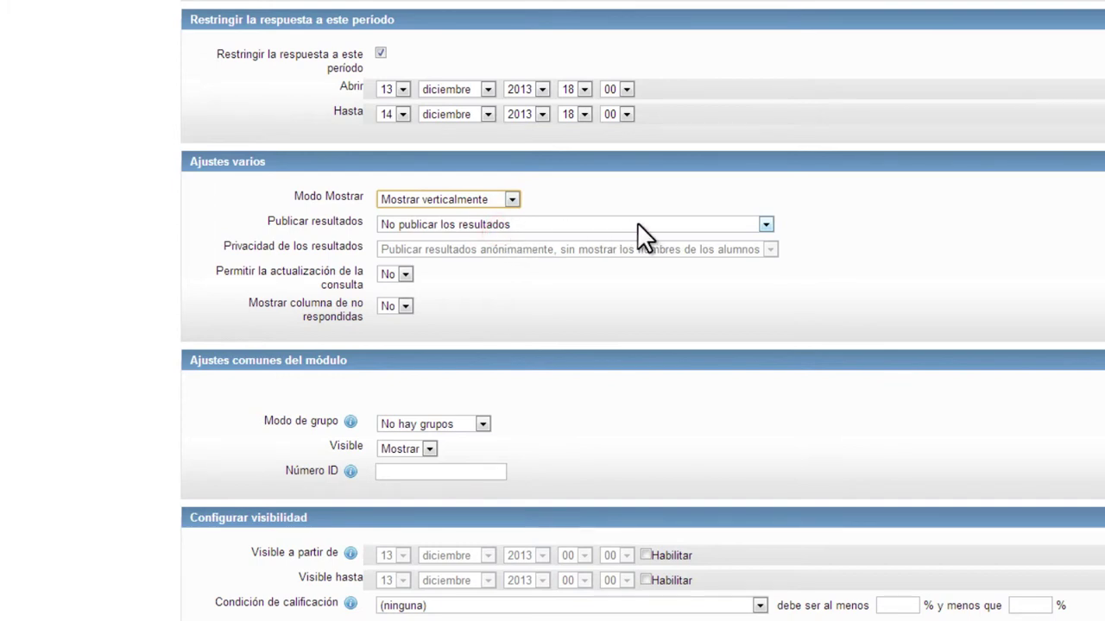
Step: Show results to students after their response and publish them anonymously, without student names
{"action": "left_click", "coordinate": [765, 225]}
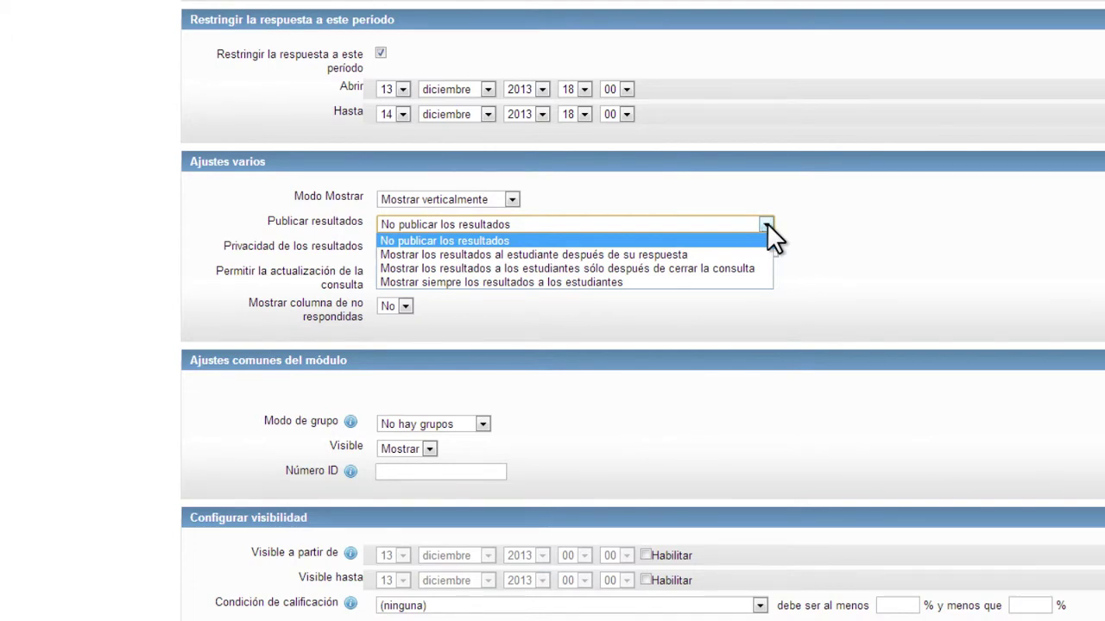
{"action": "left_click", "coordinate": [707, 255]}
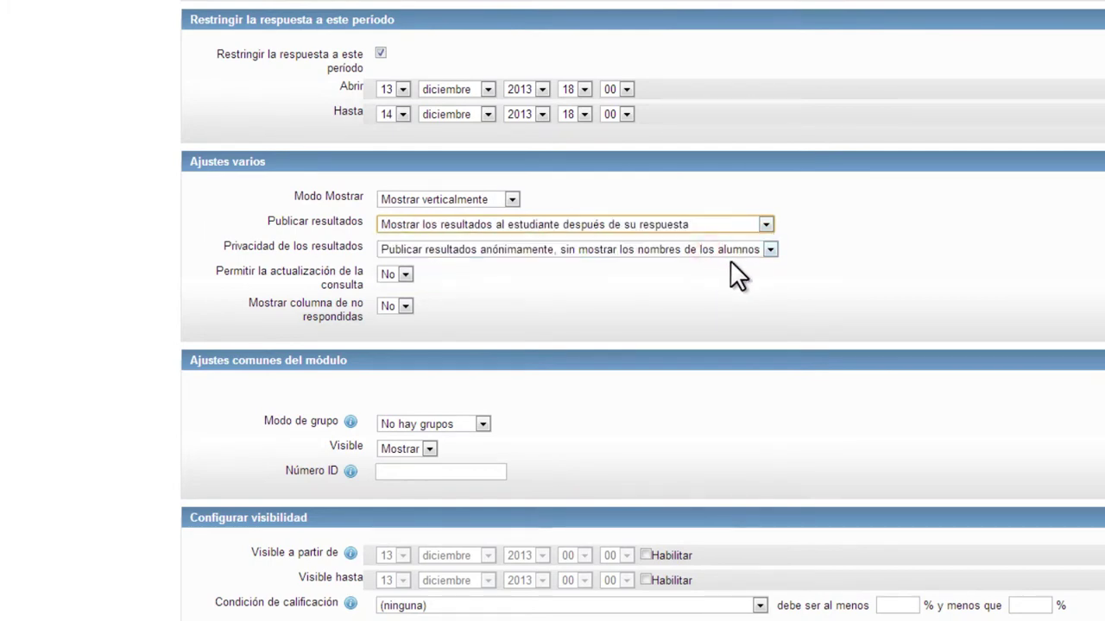
{"action": "left_click", "coordinate": [768, 250]}
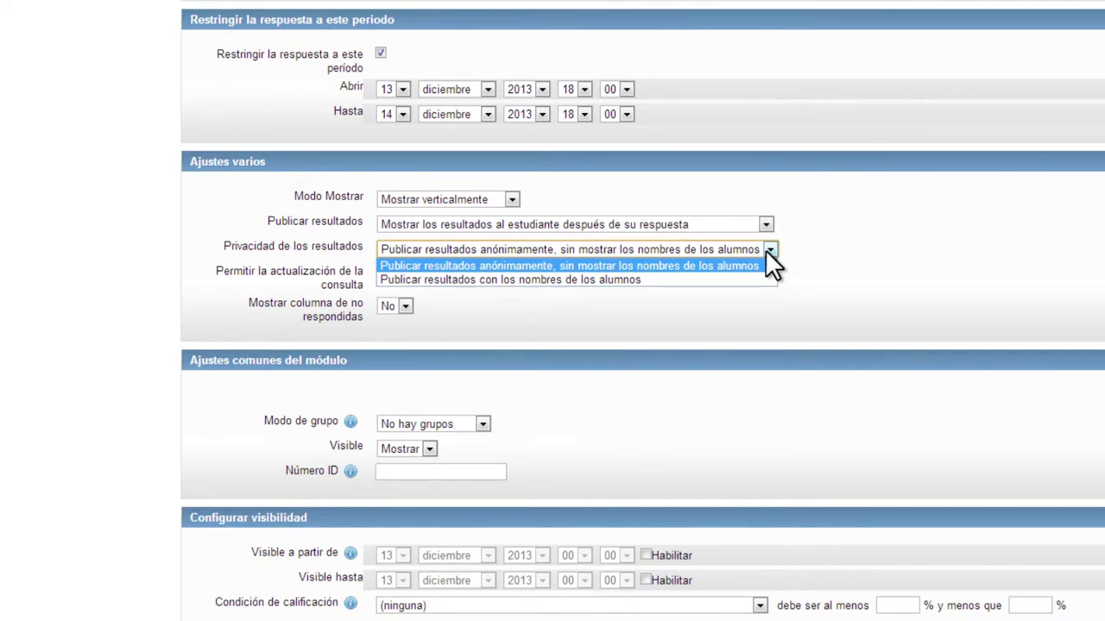
{"action": "left_click", "coordinate": [729, 267]}
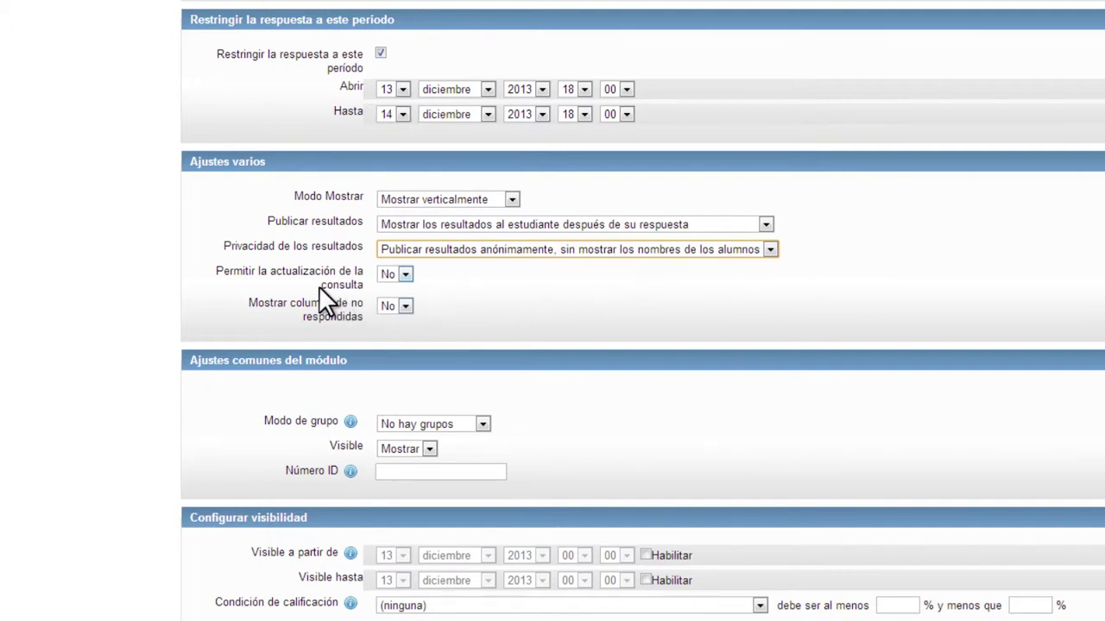
Step: Set both updating of the consultation and showing the unanswered column to Sí
{"action": "left_click", "coordinate": [406, 274]}
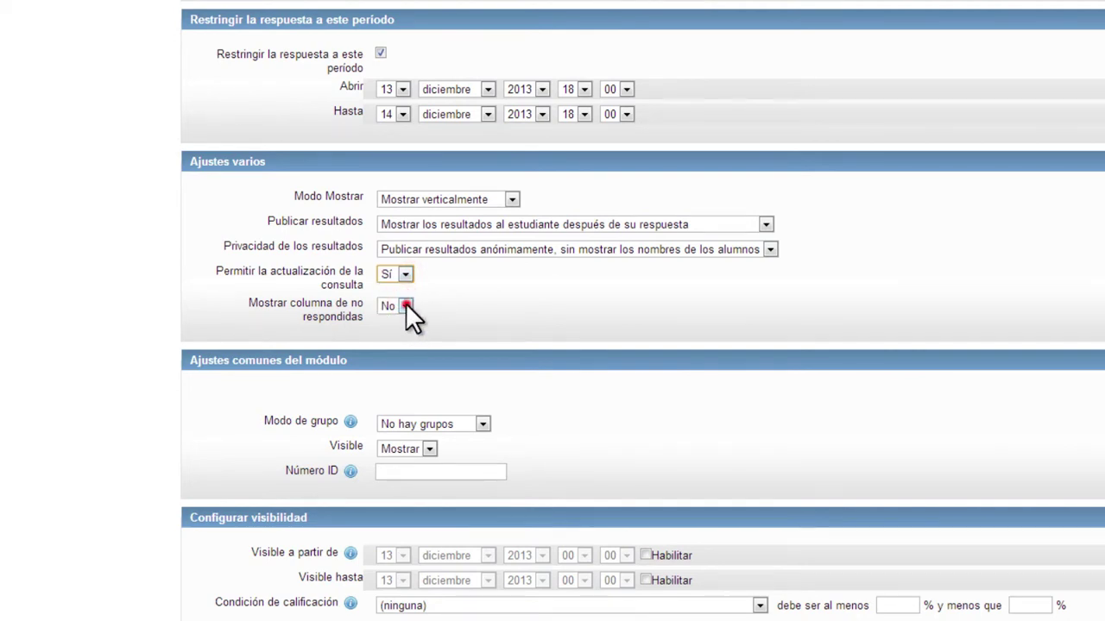
{"action": "left_click", "coordinate": [405, 305]}
{"action": "left_click", "coordinate": [647, 393]}
Step: Set completion tracking to Mostrar la actividad como completada cuando se cumplan las condiciones, requiring both viewing the activity and selecting an option
{"action": "scroll", "coordinate": [657, 384], "scroll_direction": "down", "scroll_amount": 3}
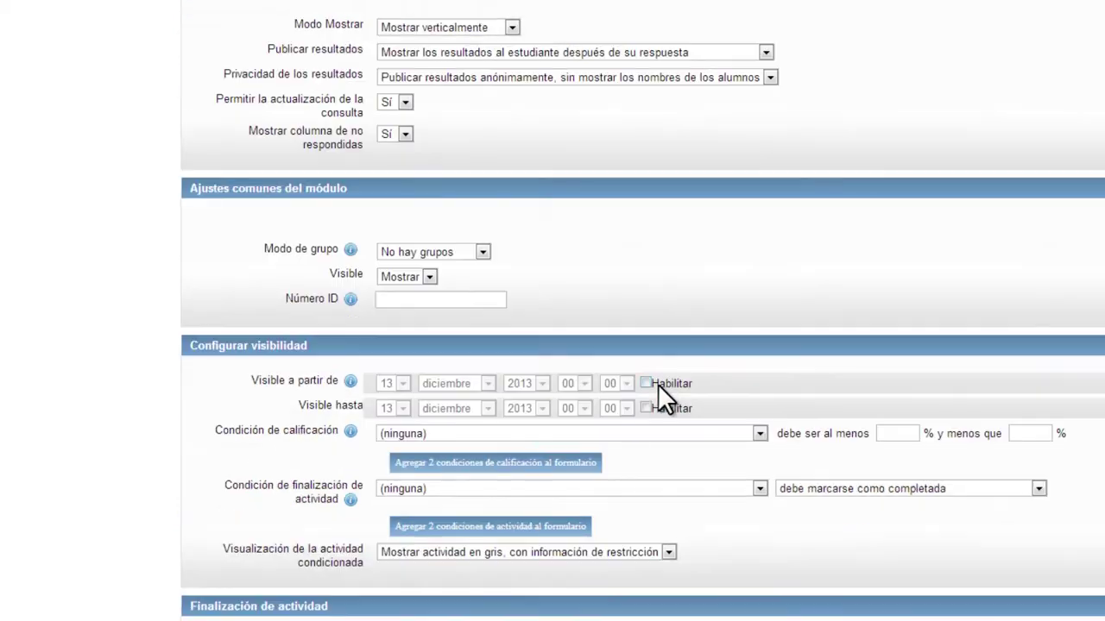
{"action": "left_click", "coordinate": [528, 273]}
{"action": "scroll", "coordinate": [609, 271], "scroll_direction": "down", "scroll_amount": 3}
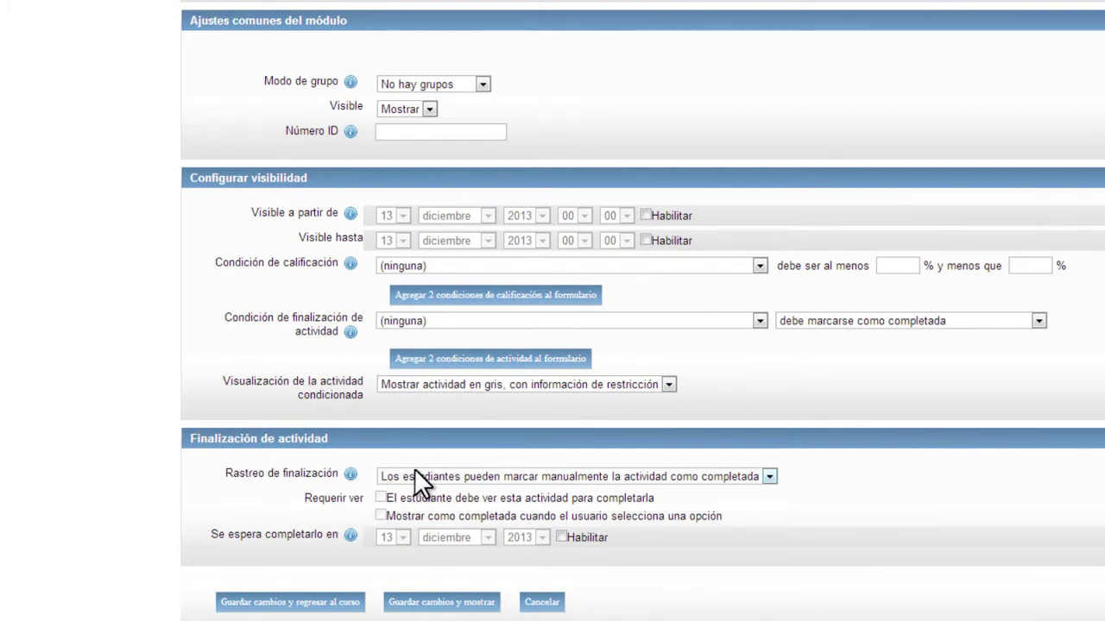
{"action": "left_click", "coordinate": [494, 476]}
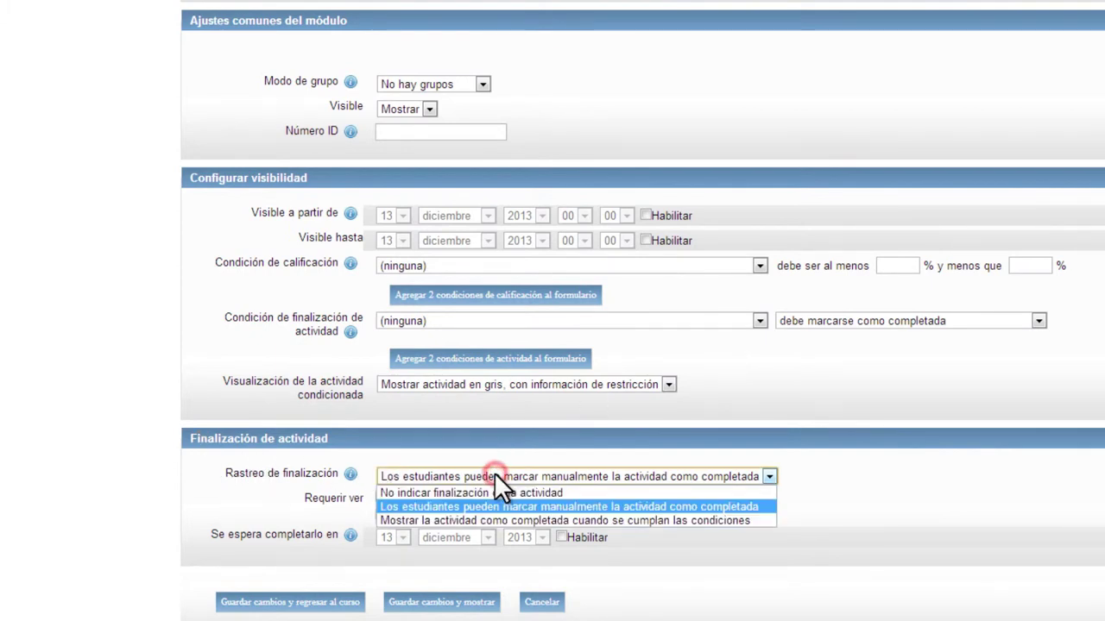
{"action": "left_click", "coordinate": [498, 520]}
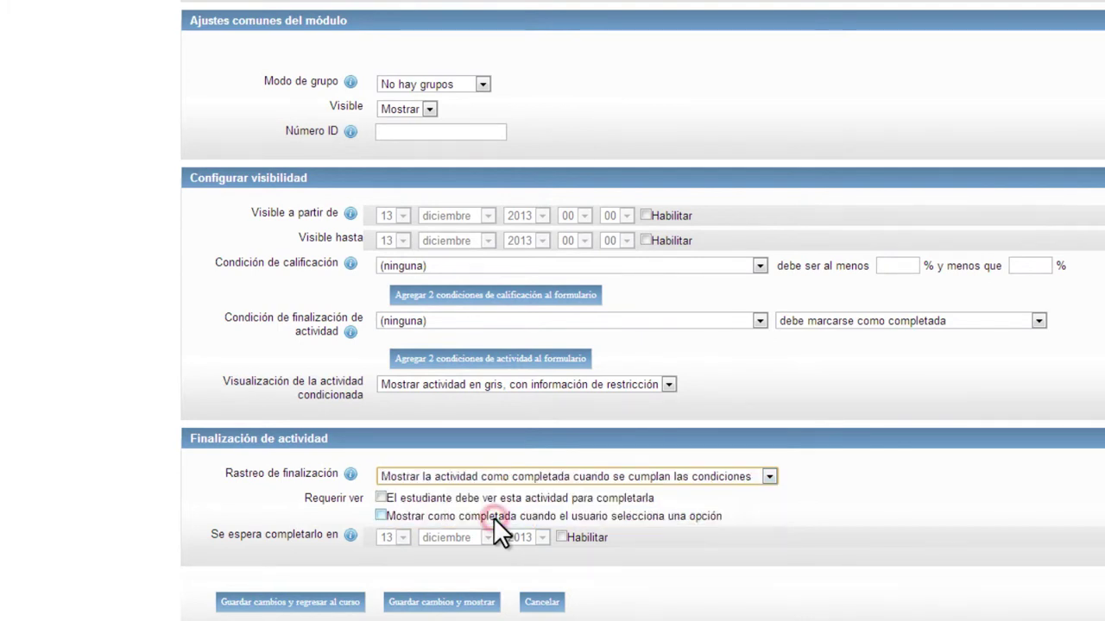
{"action": "left_click", "coordinate": [379, 498]}
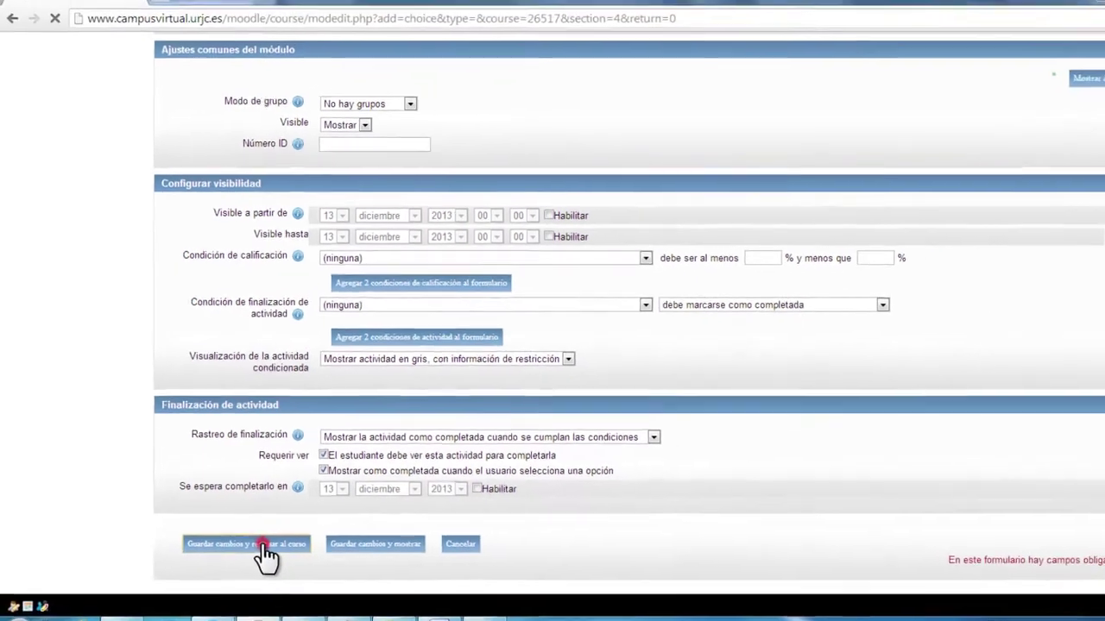
Step: Save the consultation's settings and return to the course's Contenidos section
{"action": "left_click", "coordinate": [300, 592]}
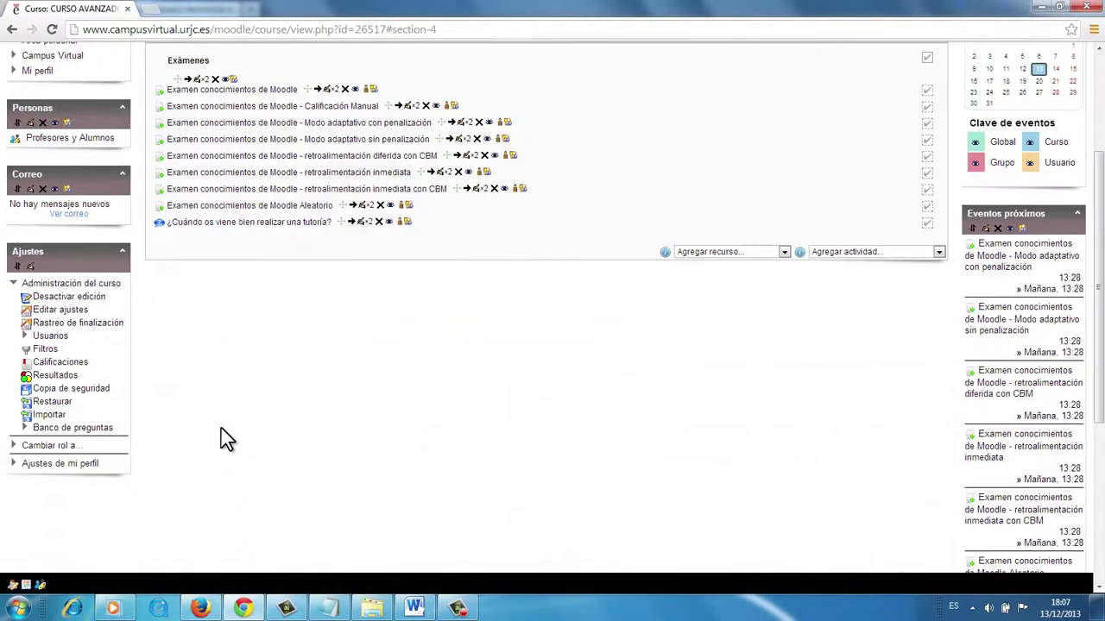
{"action": "scroll", "coordinate": [278, 318], "scroll_direction": "up", "scroll_amount": 1}
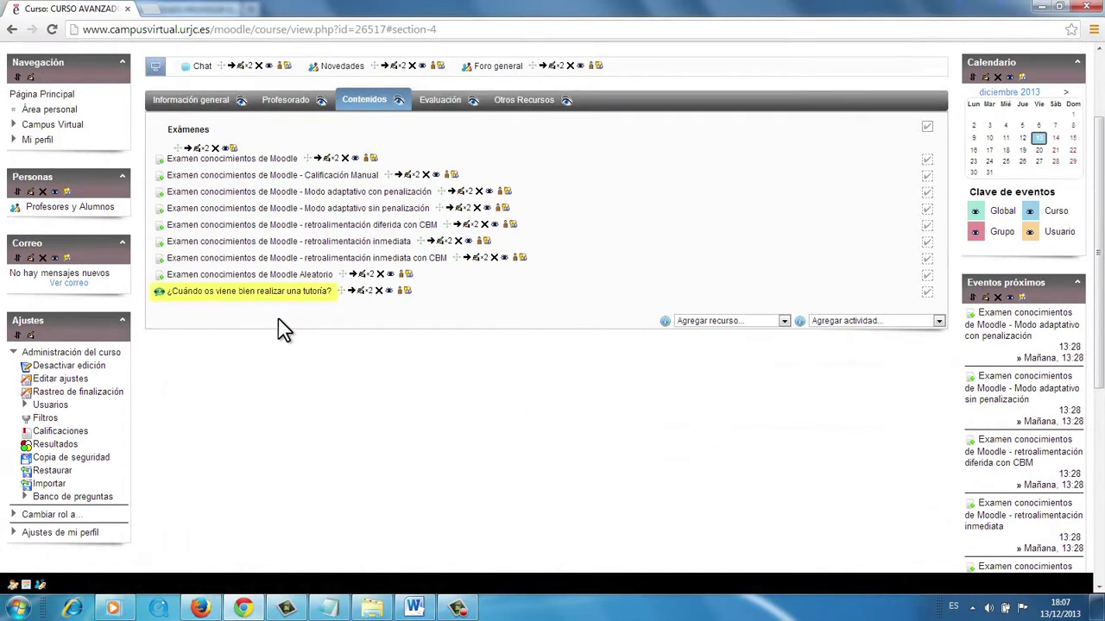
{"action": "left_click", "coordinate": [289, 361]}
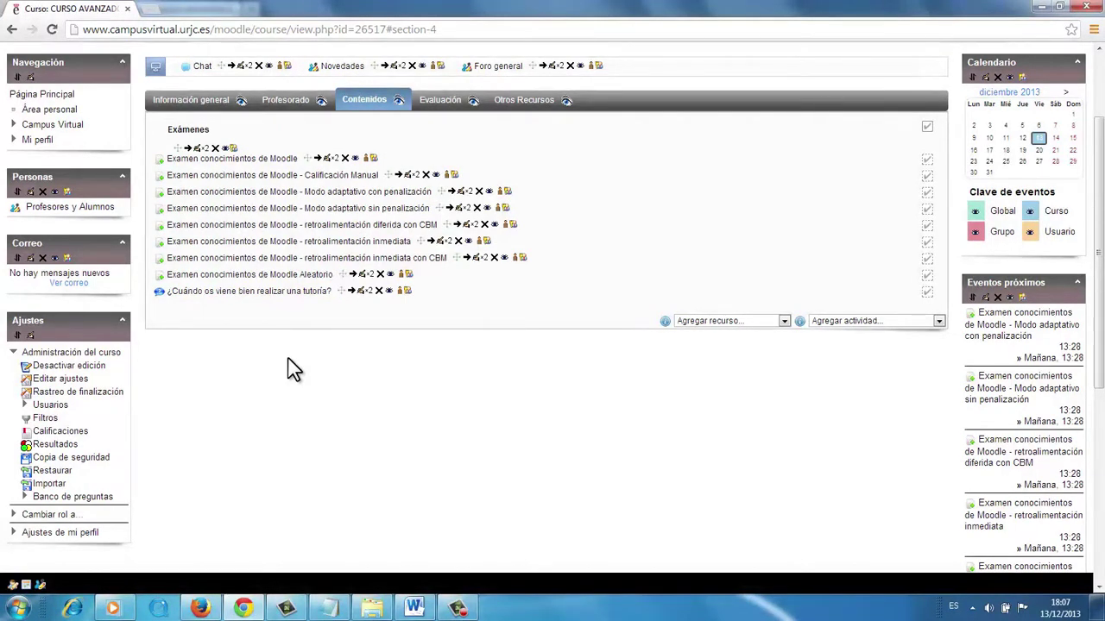
Step: Switch to the student session in Firefox, refresh the course page and open the consultation ¿Cuándo os viene bien realizar una tutoría?
{"action": "left_click", "coordinate": [201, 608]}
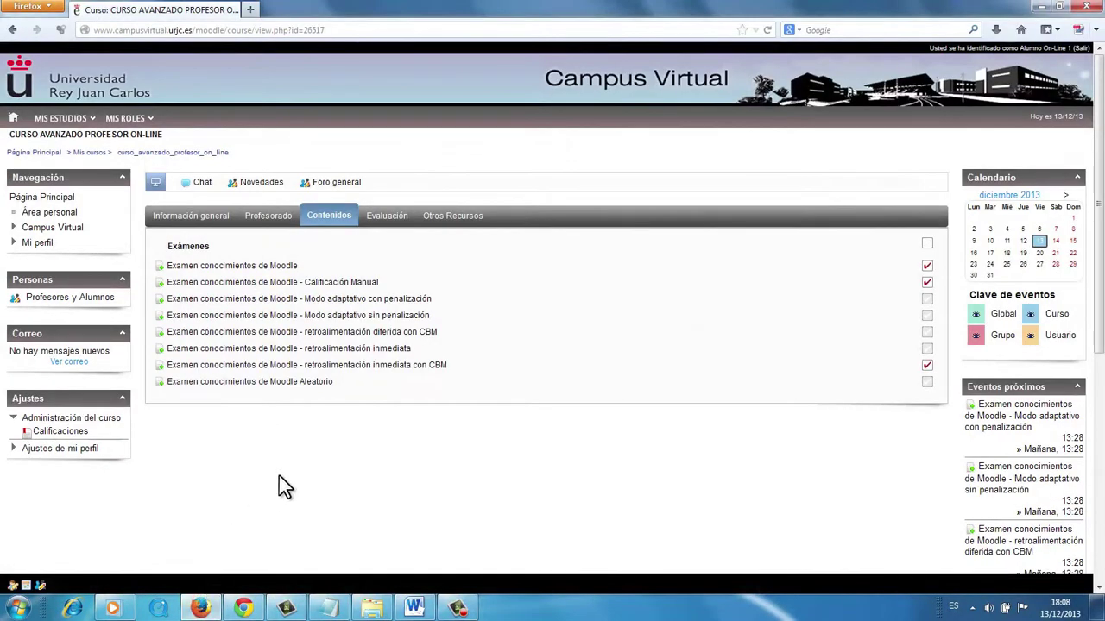
{"action": "key", "text": "F5"}
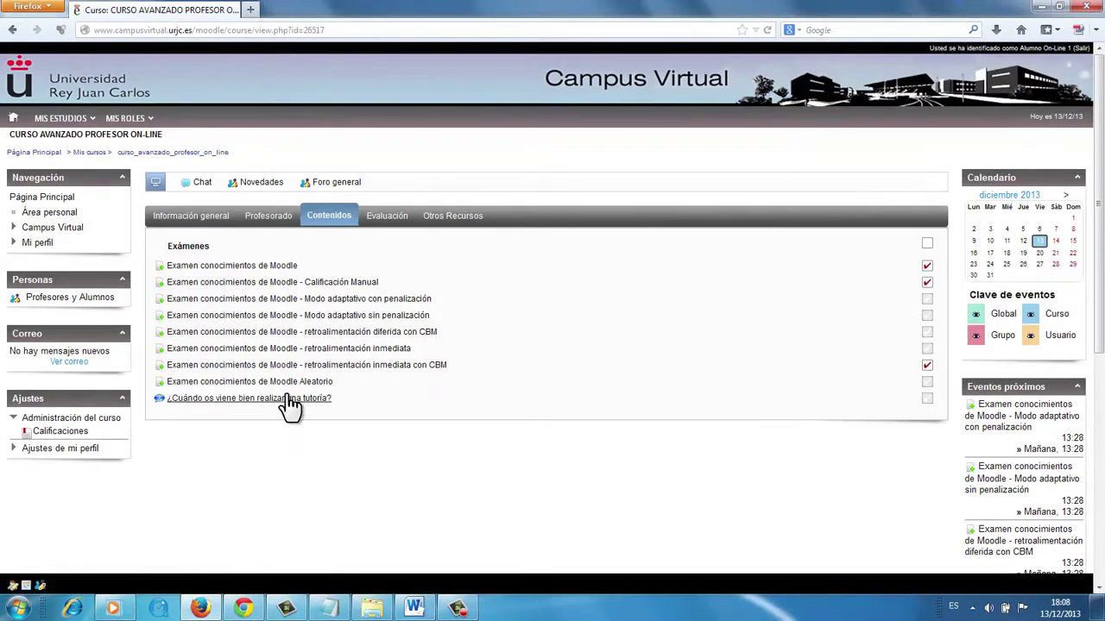
{"action": "left_click", "coordinate": [288, 399]}
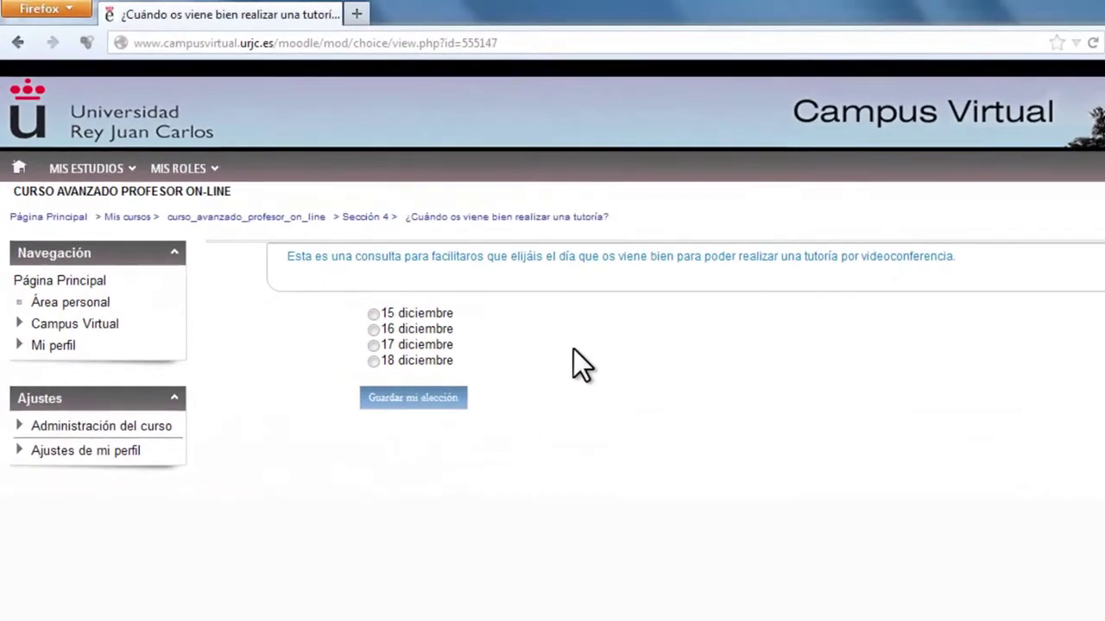
Step: Answer the consultation as the student with 16 diciembre, save the choice and view the response chart
{"action": "left_click_drag", "start_coordinate": [280, 259], "coordinate": [455, 258]}
{"action": "left_click", "coordinate": [553, 318]}
{"action": "left_click", "coordinate": [373, 329]}
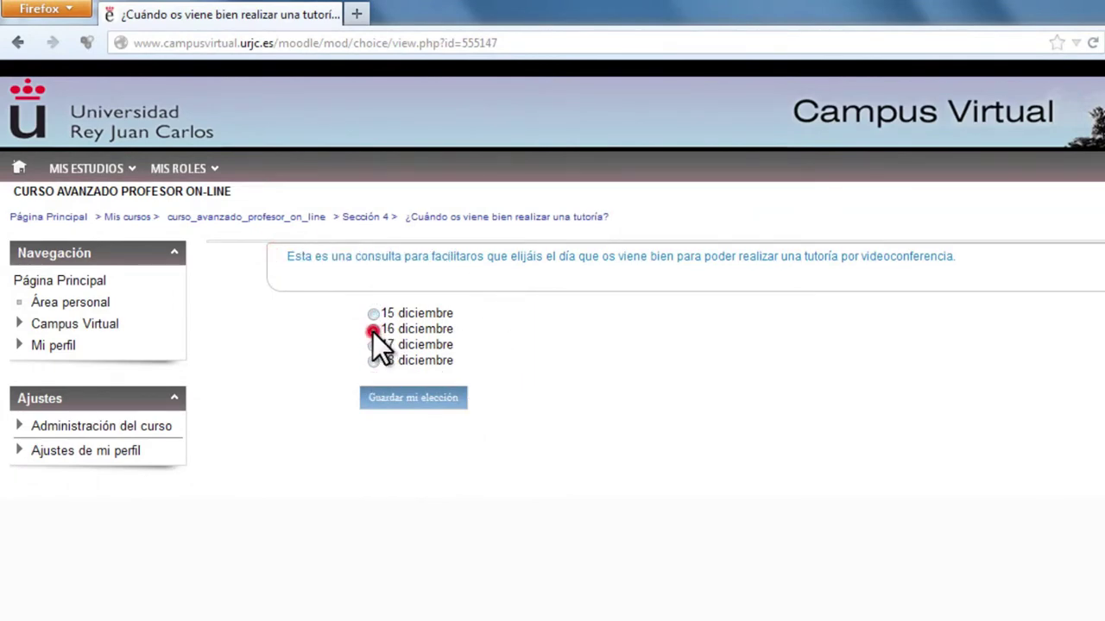
{"action": "left_click", "coordinate": [433, 399]}
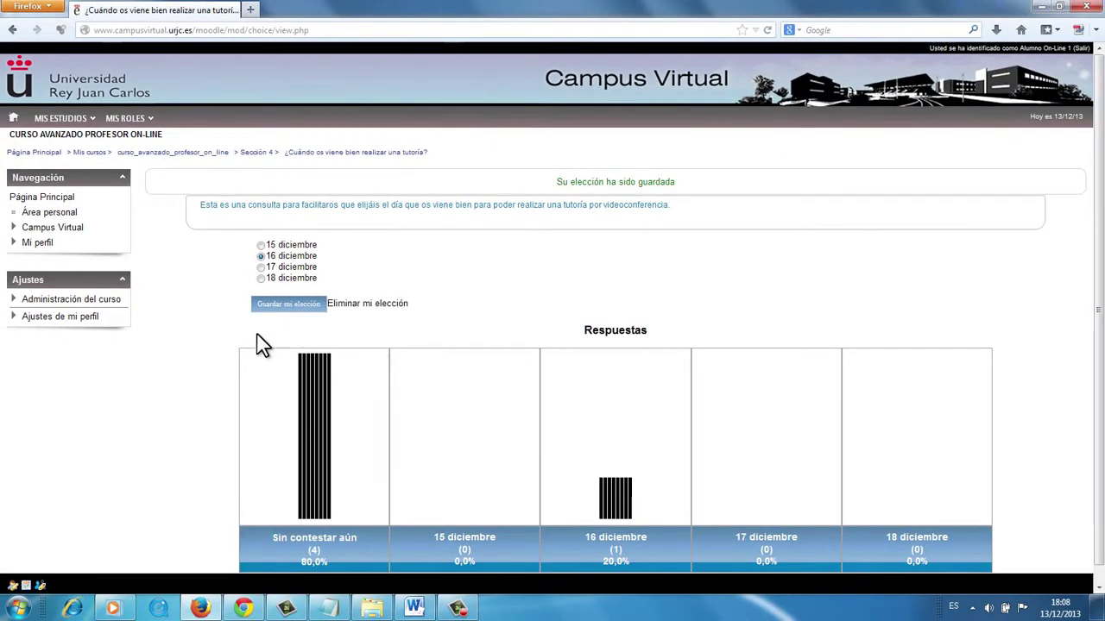
{"action": "scroll", "coordinate": [202, 371], "scroll_direction": "down", "scroll_amount": 1}
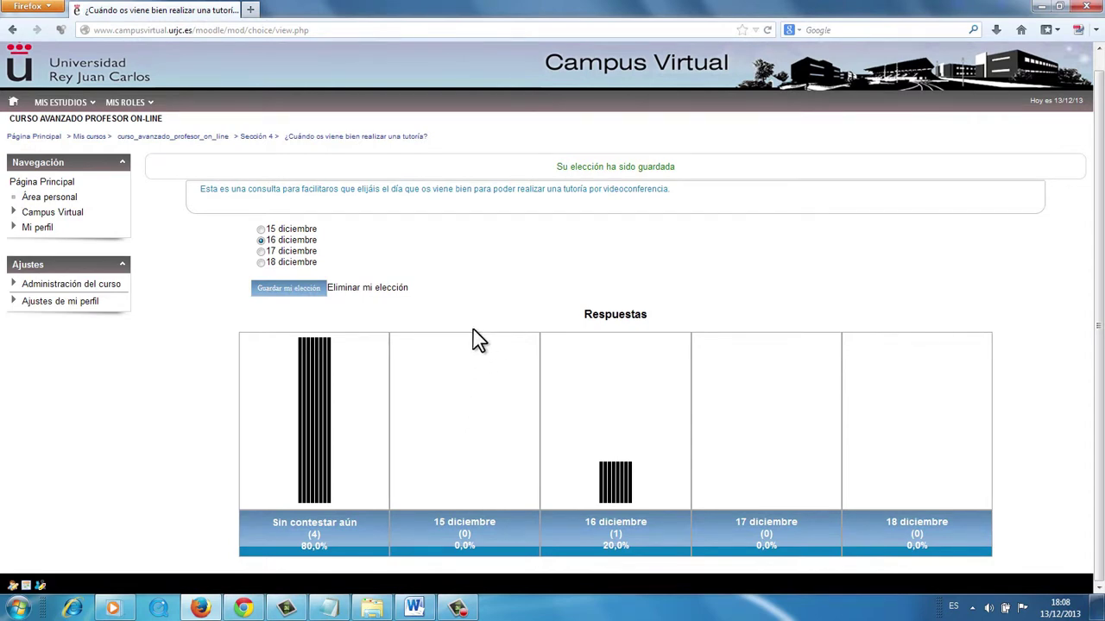
Step: Switch back to the teacher session in Chrome, open the tutorial consultation and view its submitted responses
{"action": "left_click", "coordinate": [245, 609]}
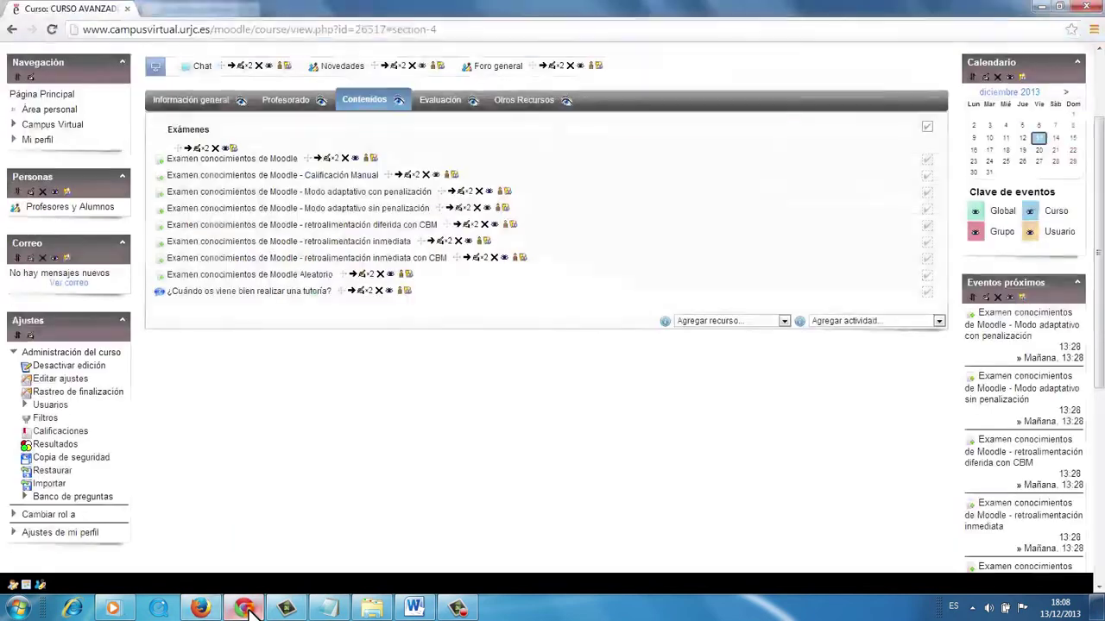
{"action": "left_click", "coordinate": [280, 292]}
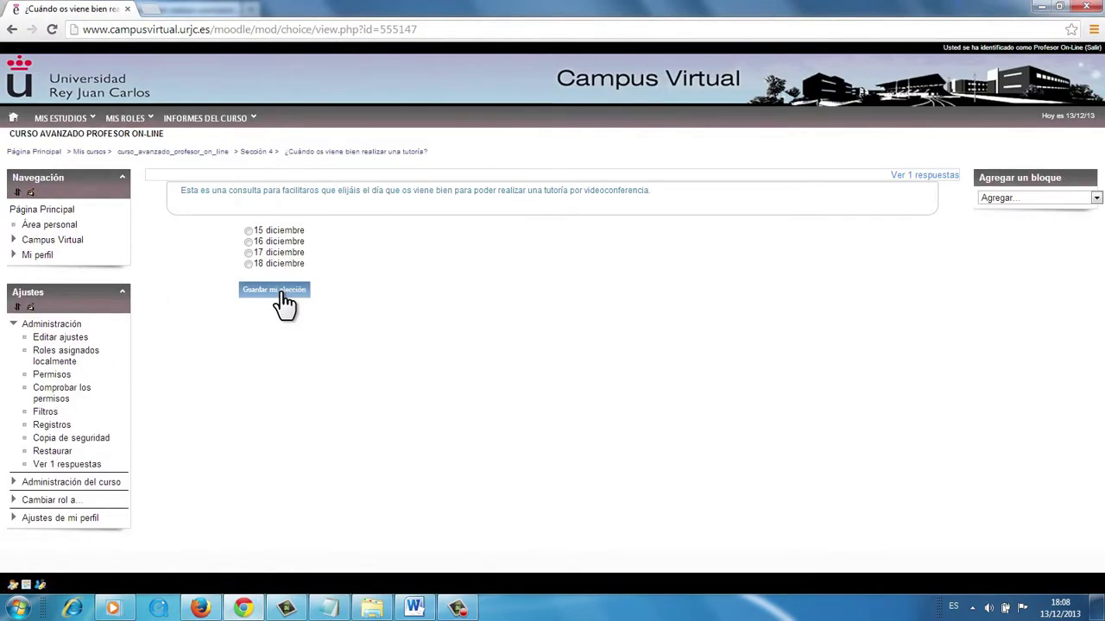
{"action": "left_click", "coordinate": [939, 176]}
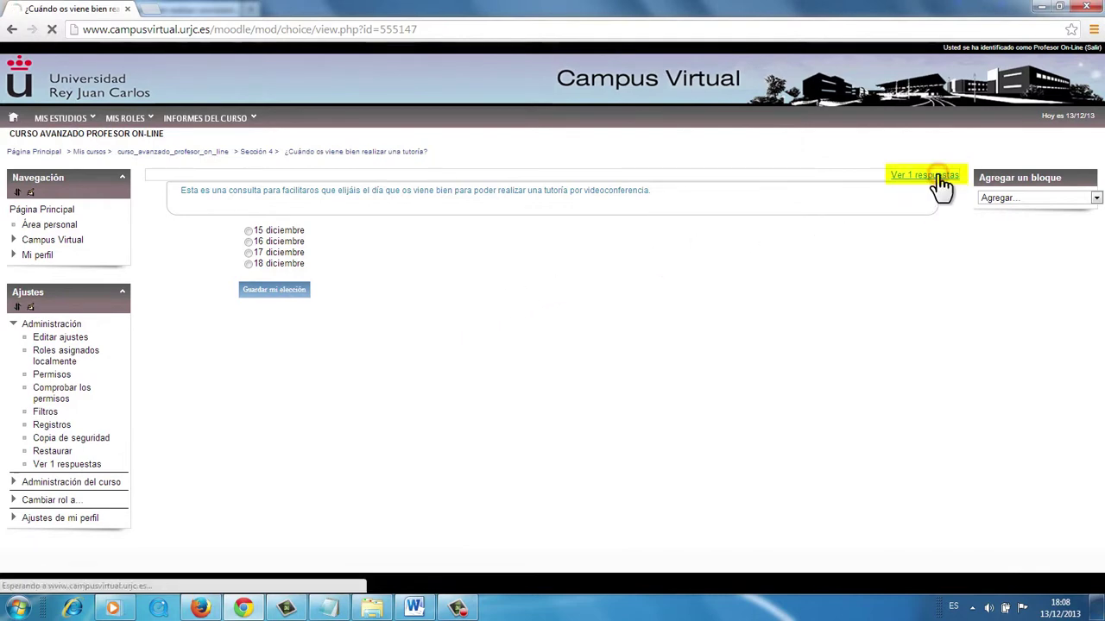